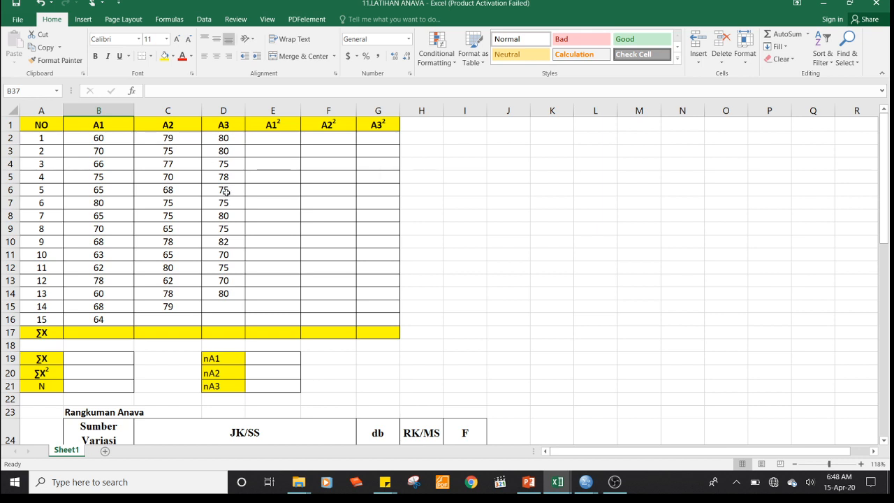
left_click(106, 134)
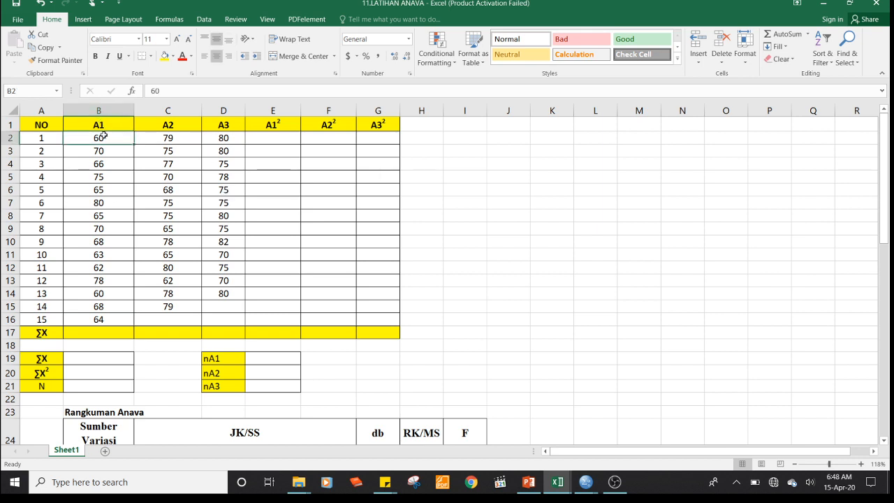
mouse_move(104, 135)
left_mouse_down()
mouse_move(135, 285)
mouse_move(226, 310)
mouse_move(234, 323)
mouse_move(119, 137)
left_mouse_up()
left_click(120, 123)
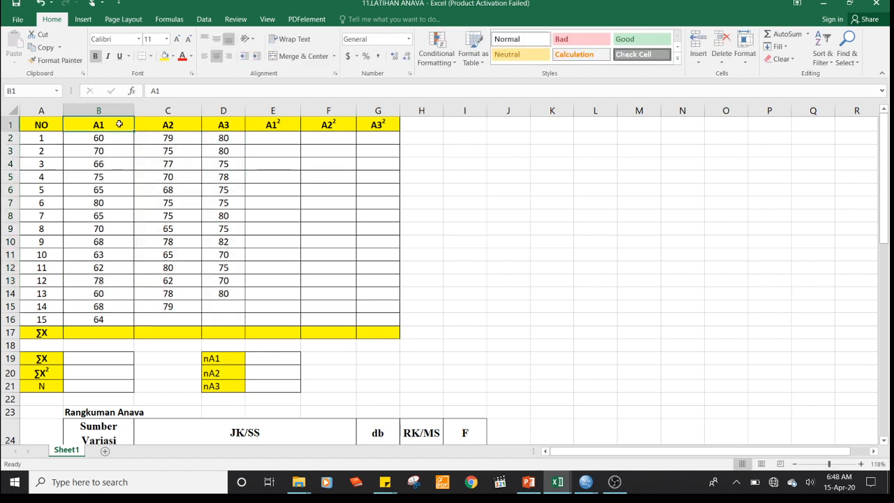
left_click(155, 130)
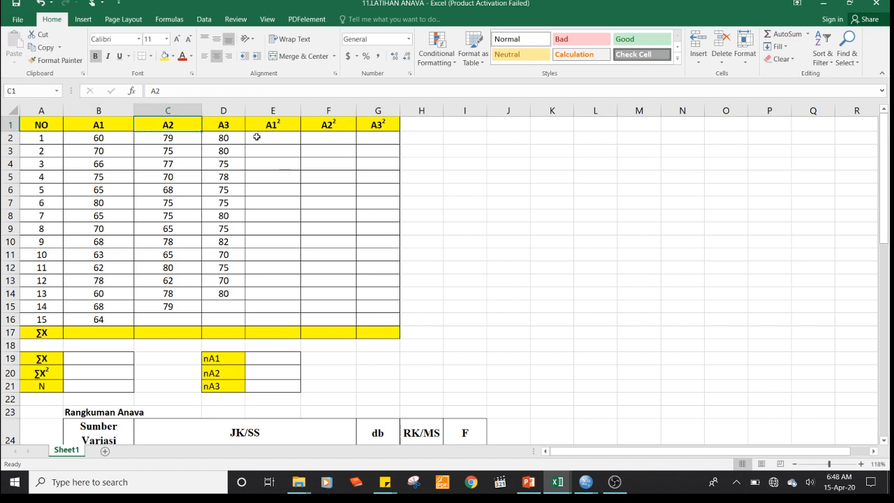
Enter the formula =B2^2 in cell E2 to square the first A1 value.
left_click(257, 138)
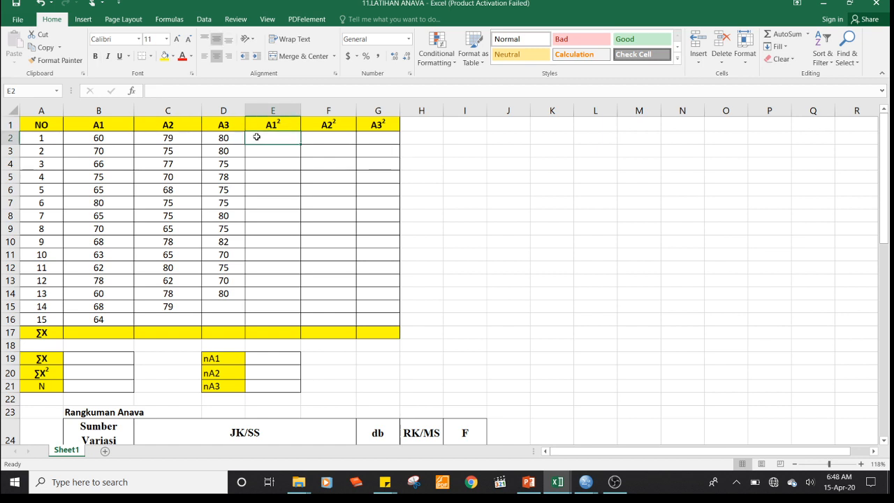
type("=")
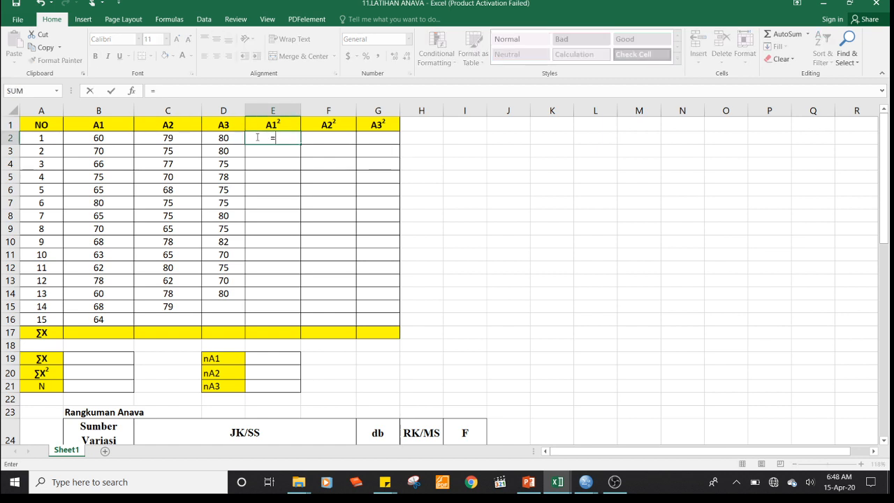
left_click(99, 139)
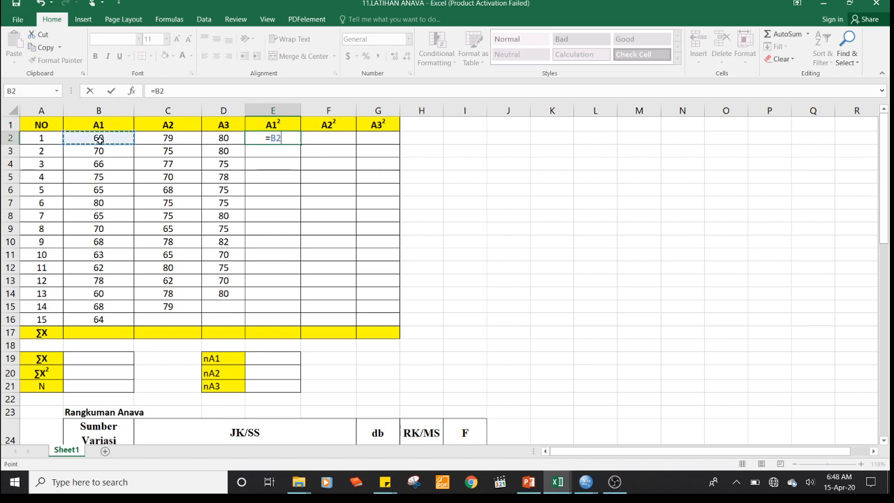
type("^2")
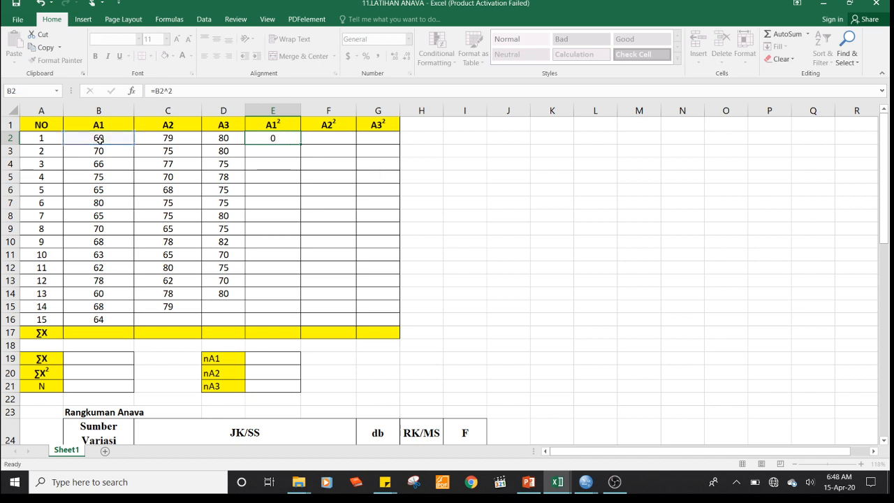
key("Return")
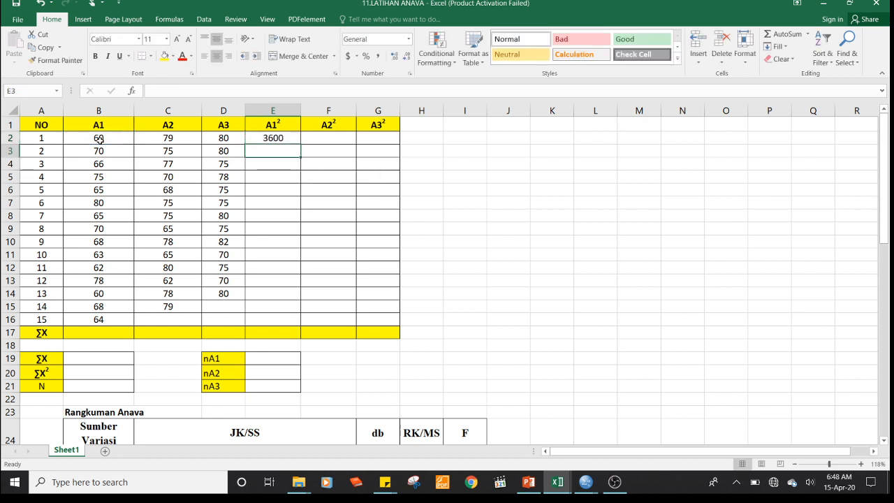
key("Up")
Enter the formula =C2^2 in cell F2 to square the first A2 value.
left_click(321, 139)
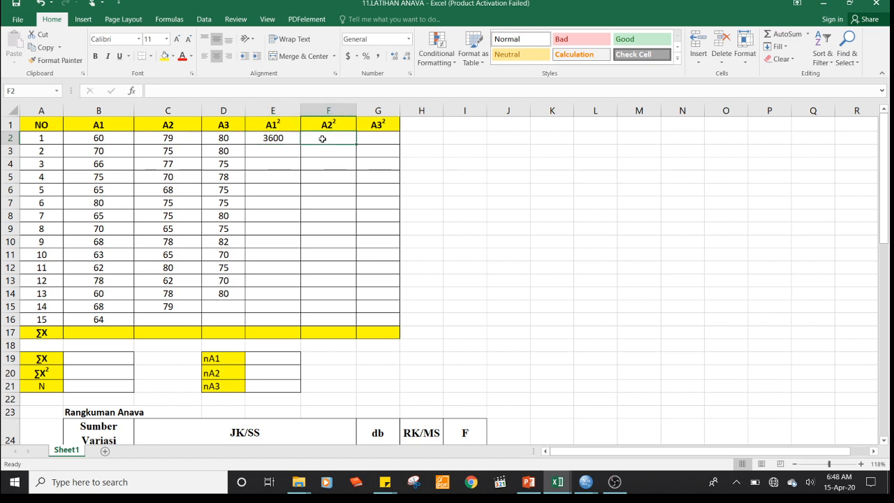
type("=")
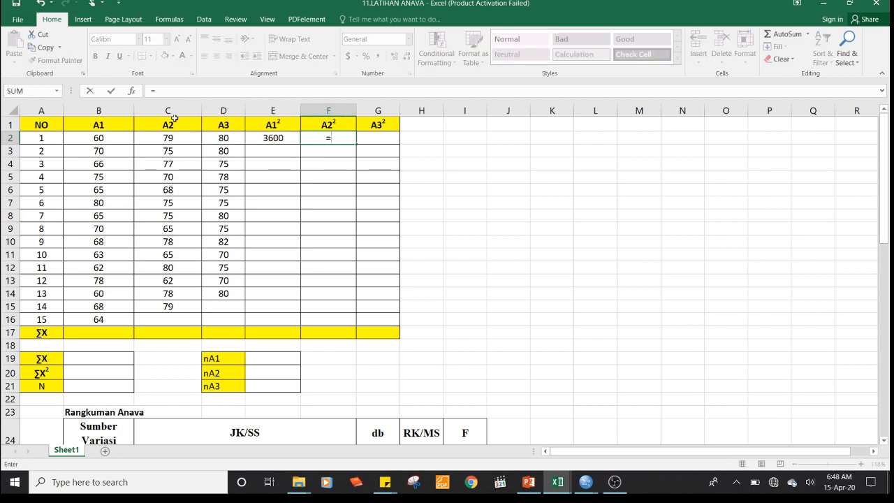
left_click(179, 139)
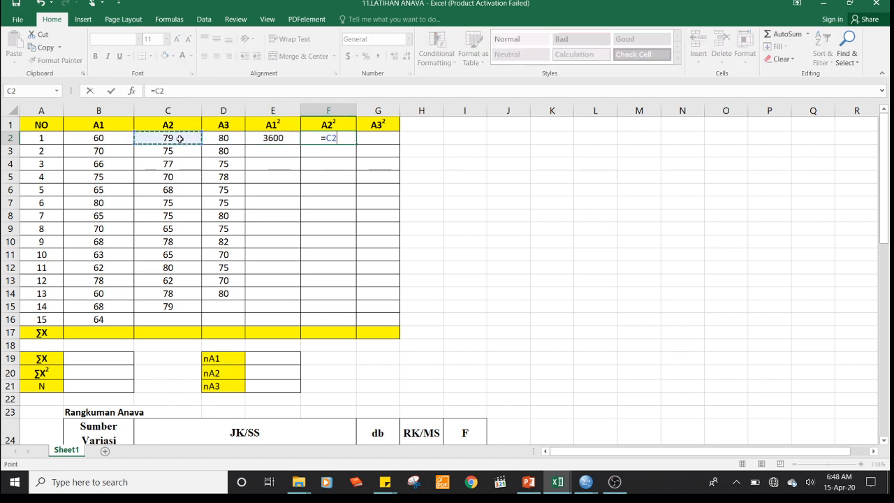
type("^2")
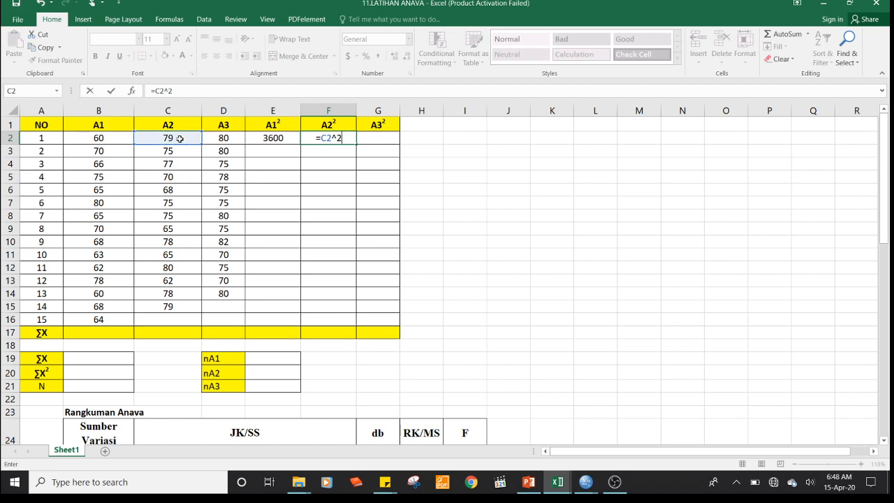
key("Return")
Enter the formula =D2^2 in cell G2 to square the first A3 value.
key("Up")
key("Right")
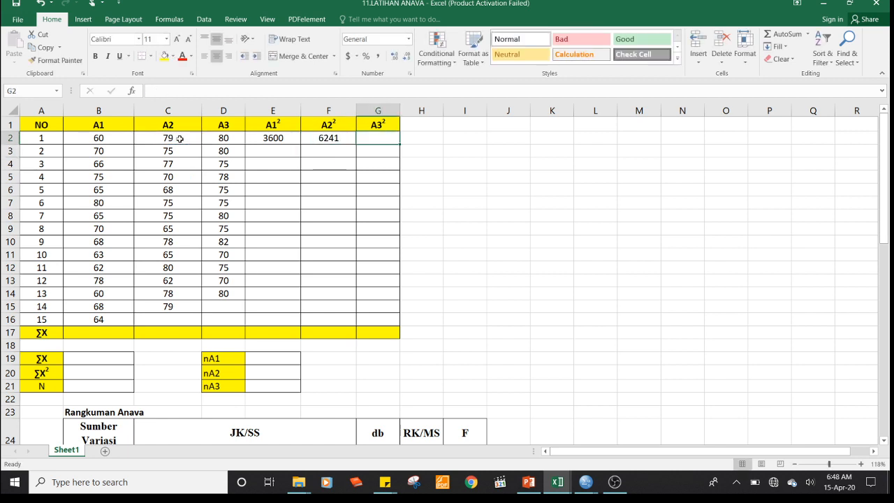
type("=")
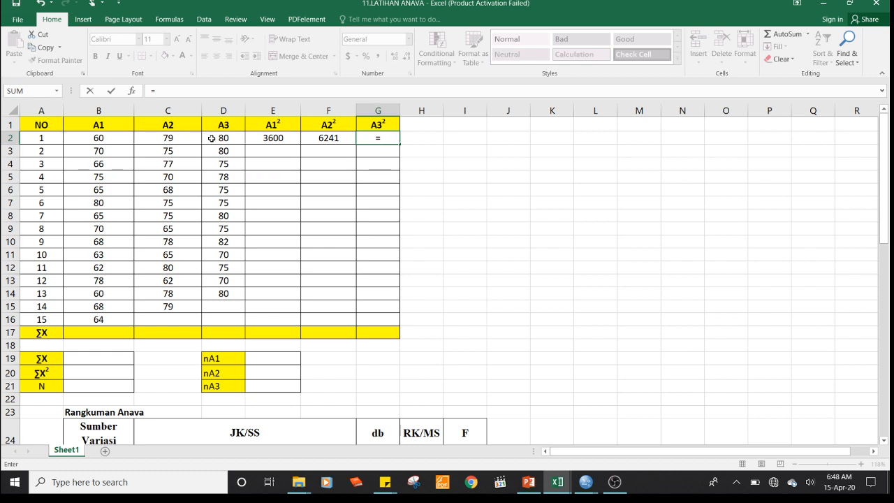
left_click(211, 138)
type("^2")
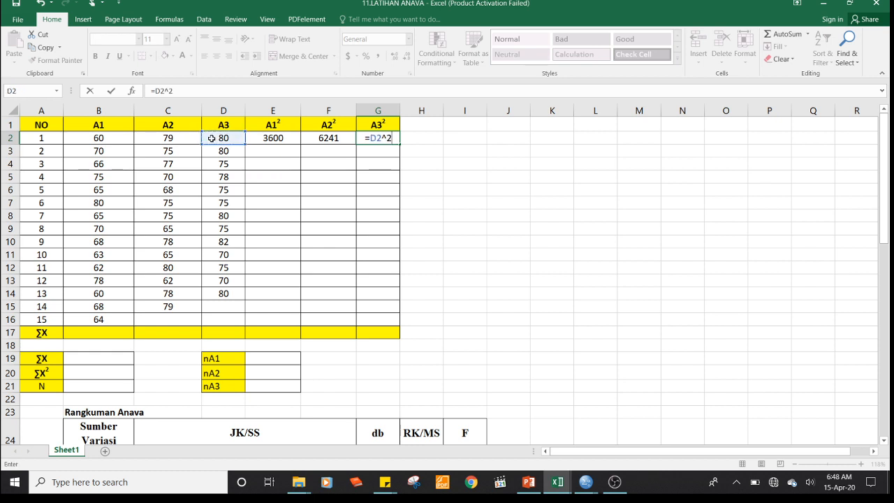
key("Return")
Fill the three squaring formulas in E2:G2 down through row 16.
key("Left")
key("Up")
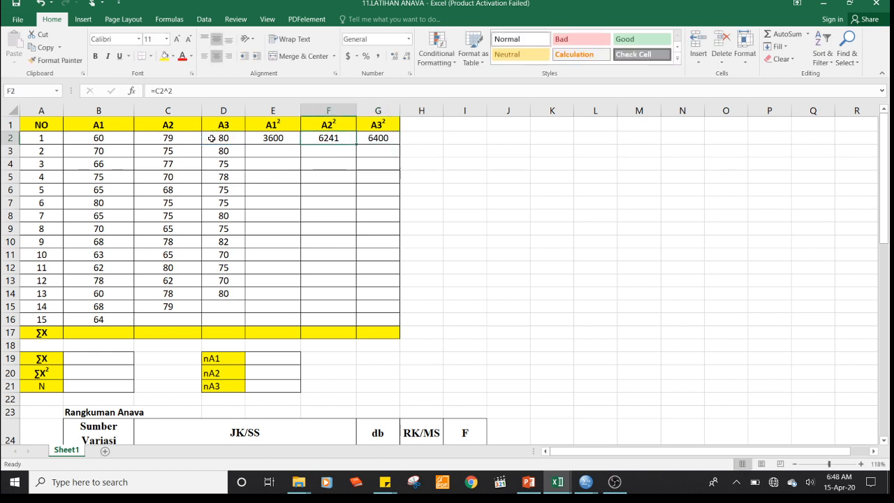
key("Left")
key("shift+Right")
key("shift+Right")
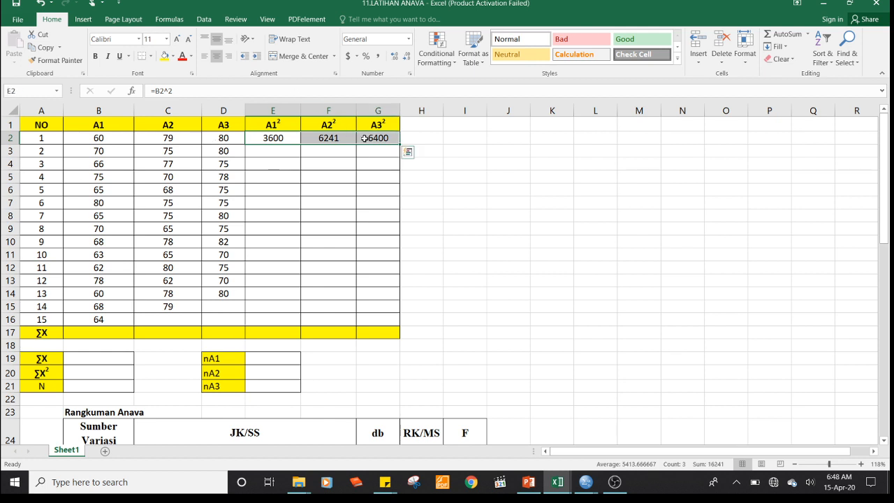
left_click_drag(400, 146, 400, 322)
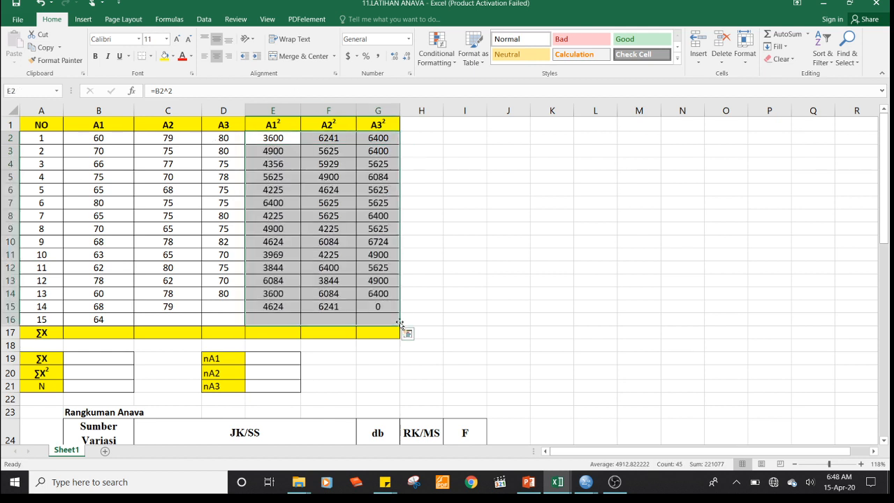
left_click(340, 320)
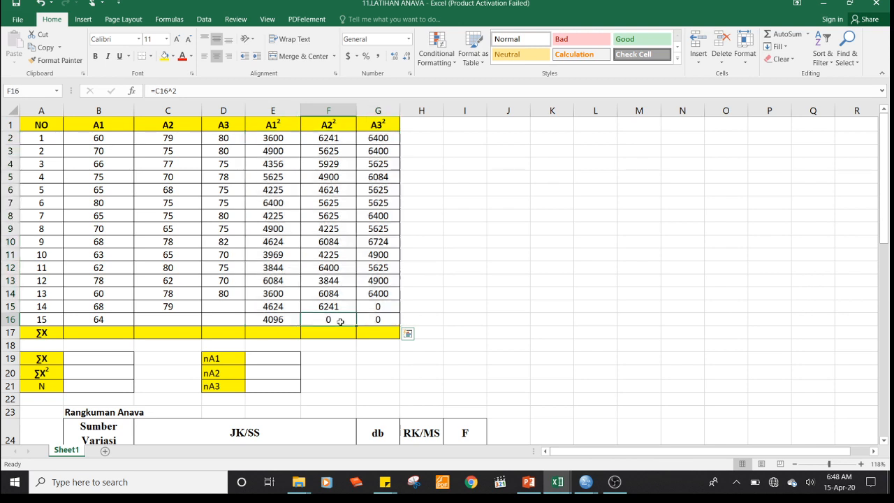
Total the A1 column in cell B17 with =SUM(B2:B16) and fill the formula across to G17.
left_click(123, 335)
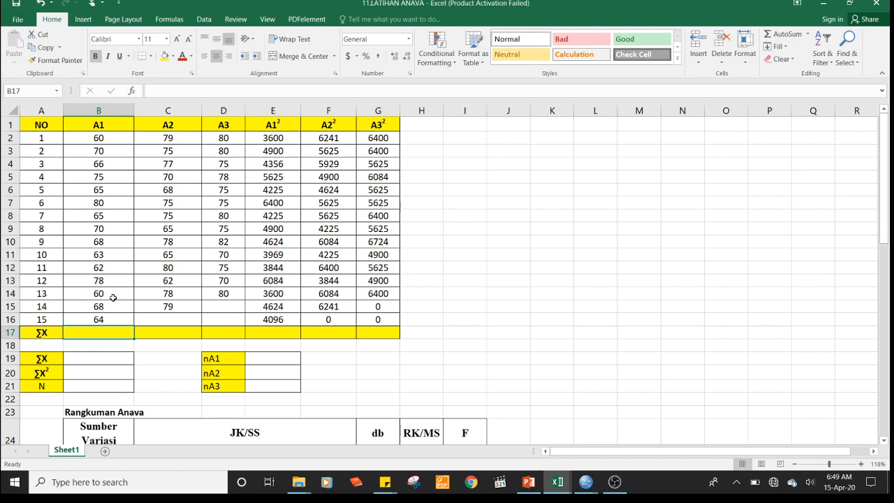
type("=su")
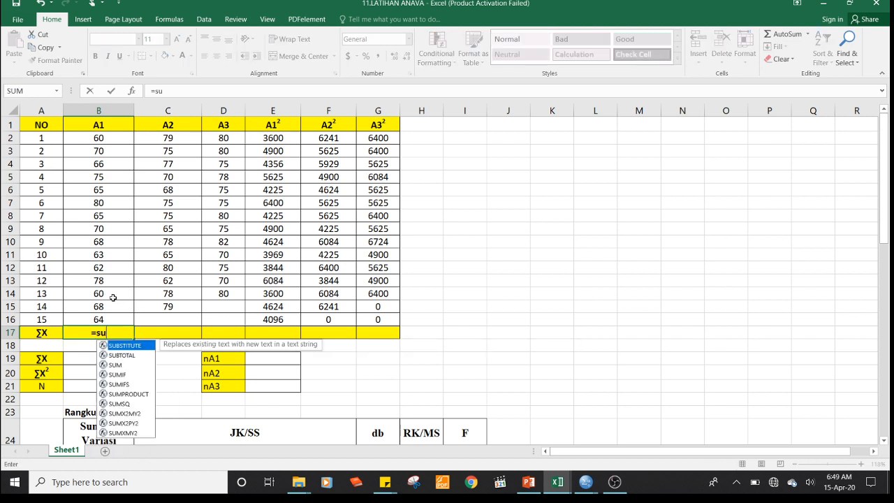
type("m(")
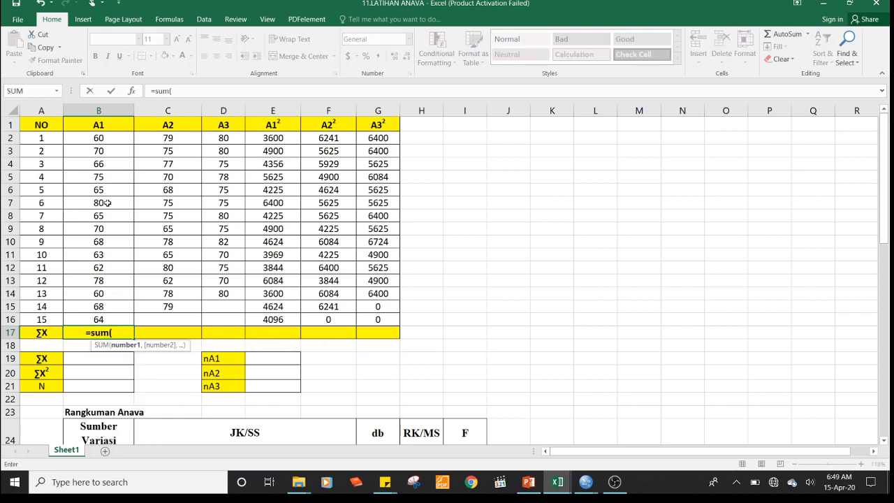
left_click_drag(99, 138, 101, 315)
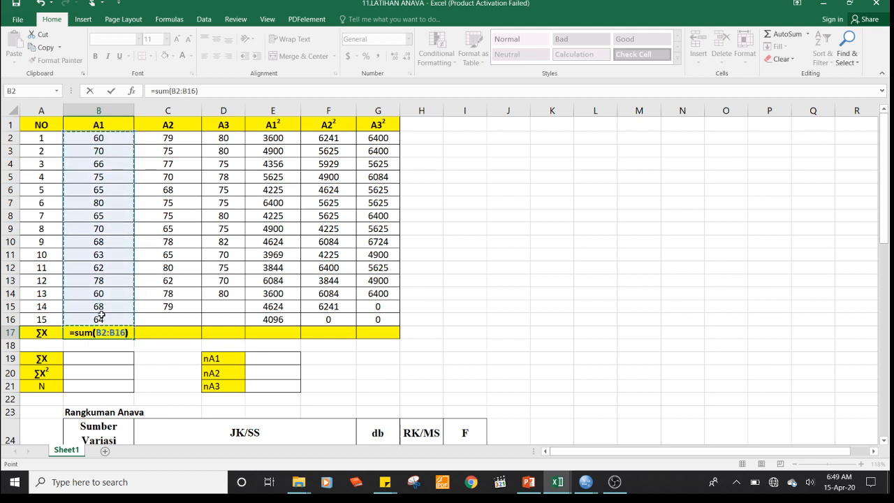
key("Return")
left_click(123, 330)
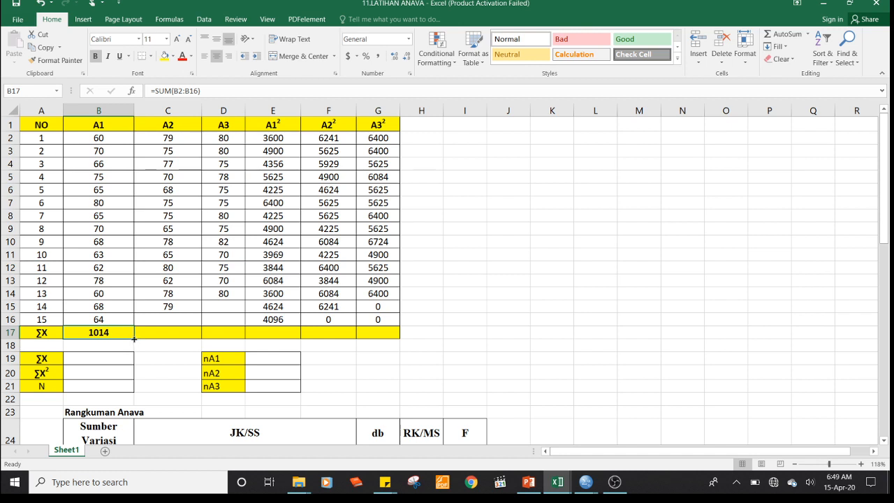
left_click_drag(134, 339, 377, 332)
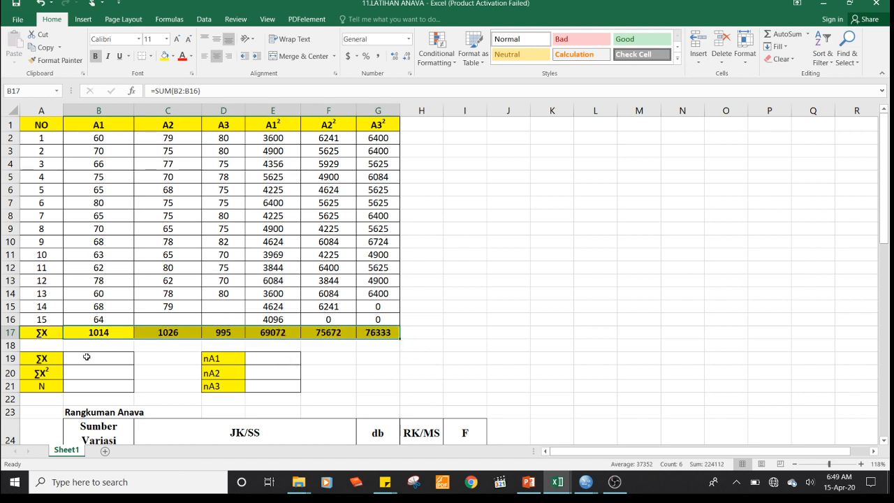
Calculate the overall ∑X in cell B19 with =SUM(B17:D17).
left_click(83, 358)
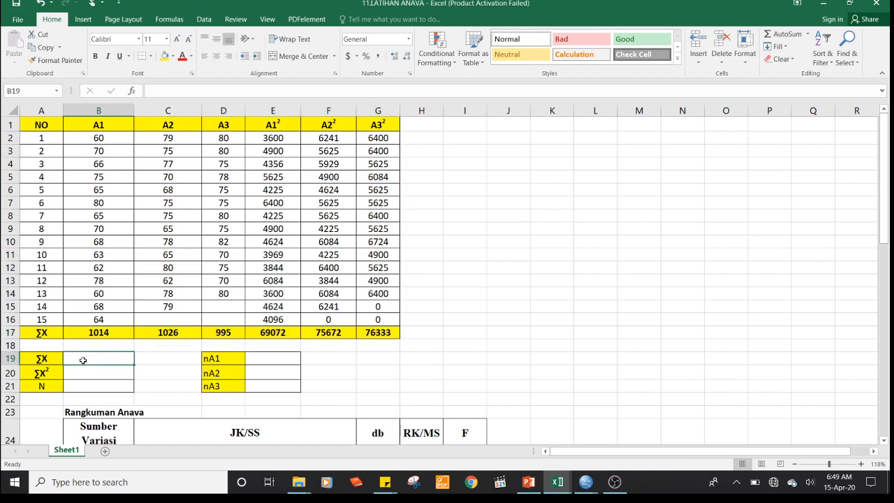
type("=")
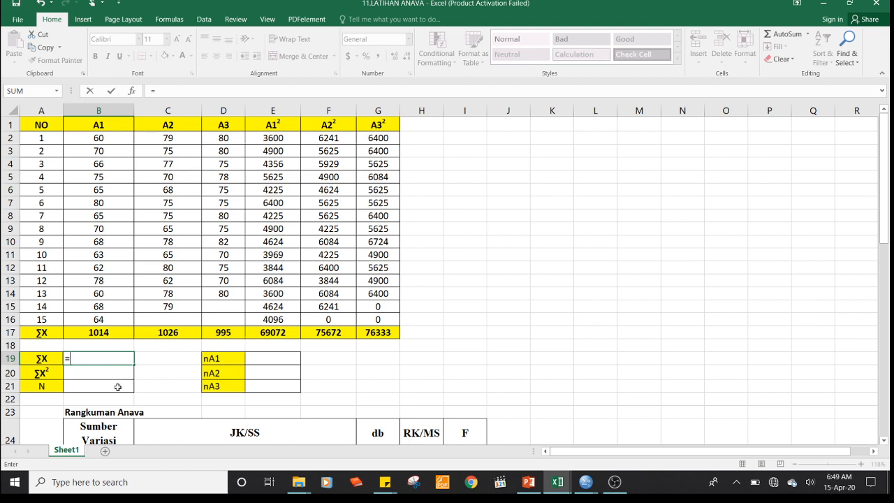
type("sum(")
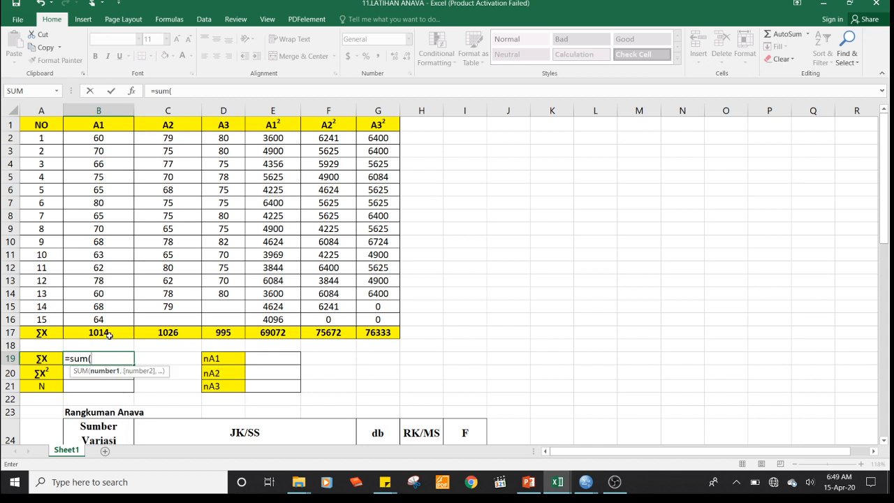
left_click_drag(109, 336, 223, 336)
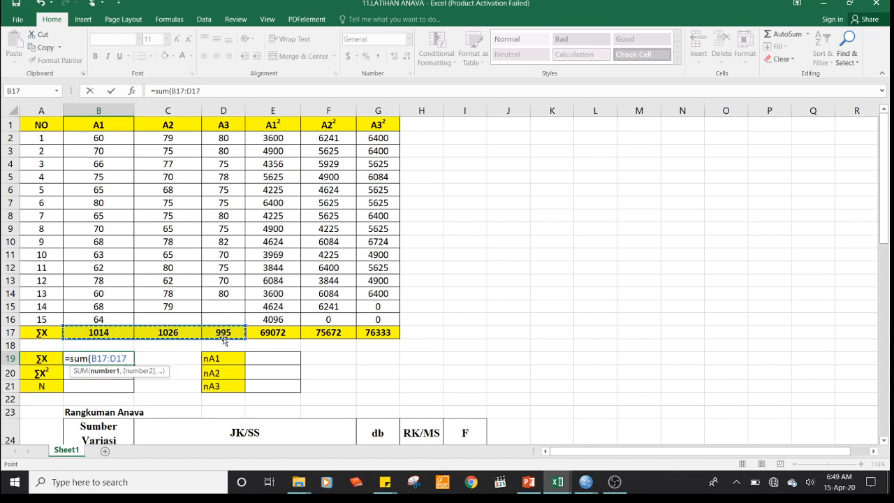
type(")")
key("Return")
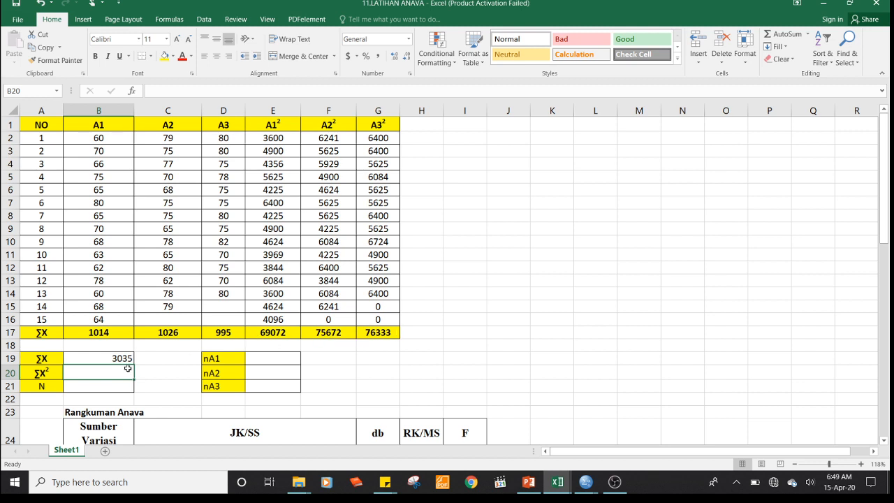
Calculate the overall ∑X² in cell B20 with =SUM(E17:G17).
type("=sum")
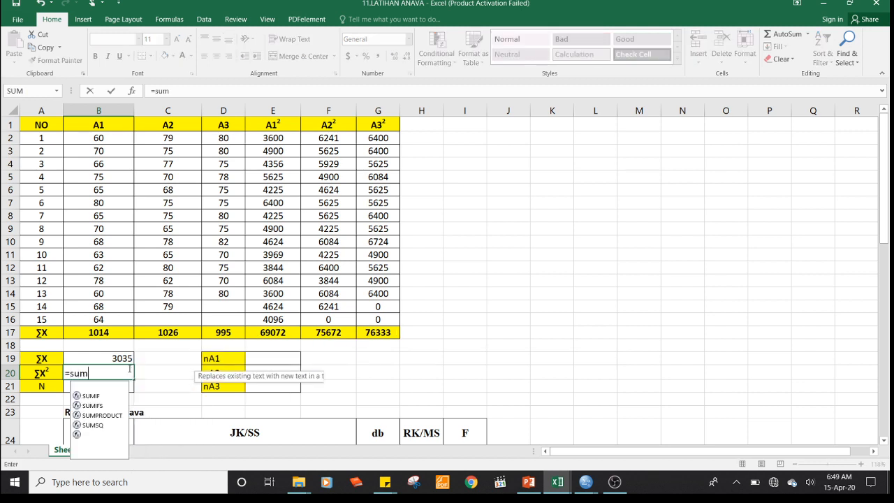
type("(")
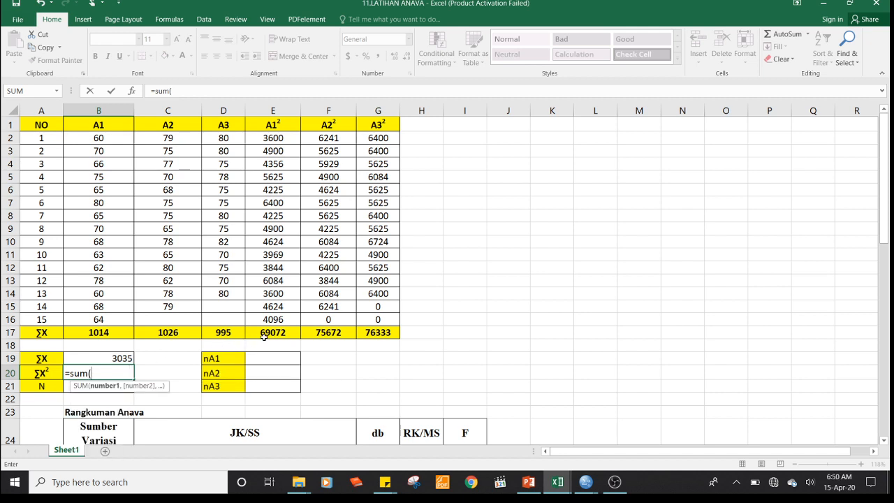
left_click_drag(264, 334, 370, 333)
type(")")
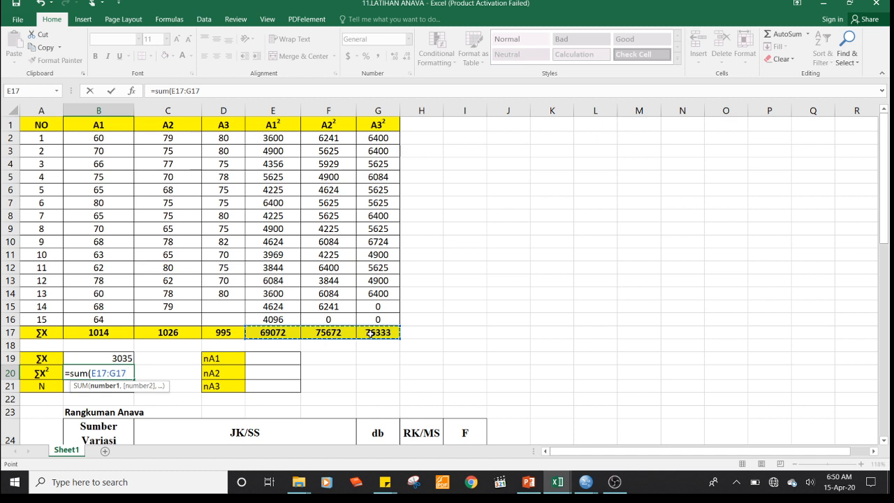
key("Return")
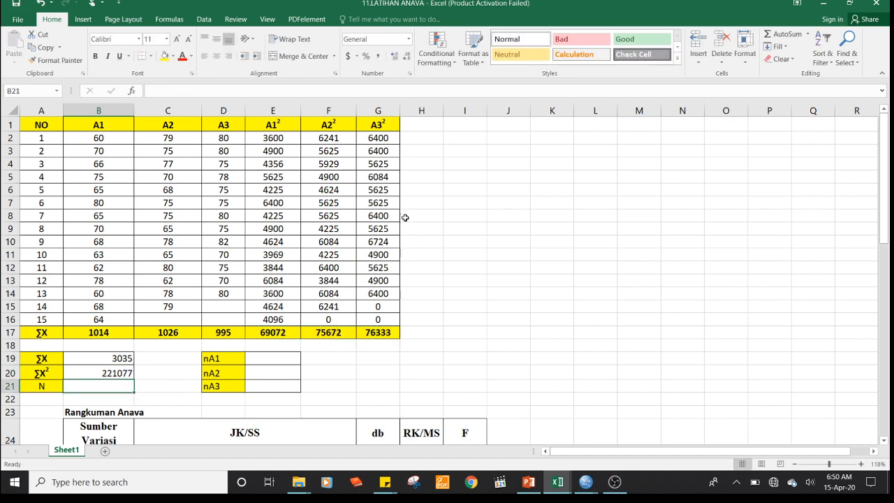
Enter the group sizes in E19:E21 as formulas: =15 for nA1, =14 for nA2 and =13 for nA3.
left_click(262, 359)
type("=")
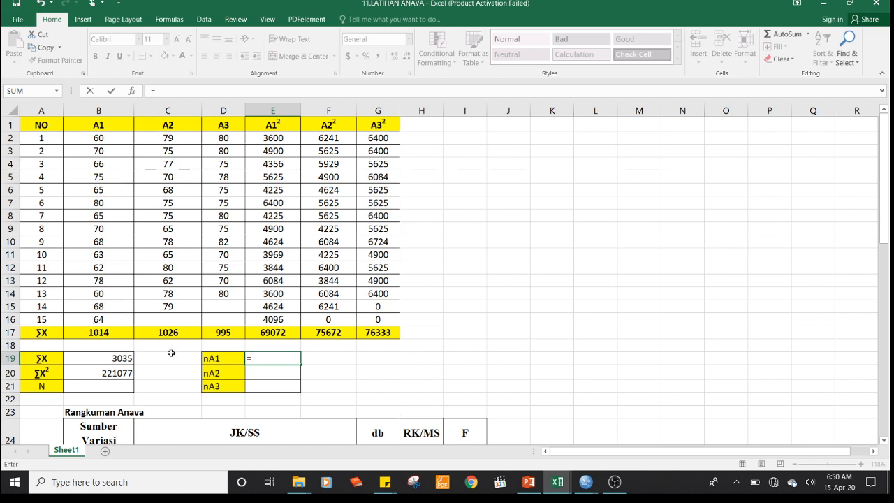
type("15")
key("Return")
type("=")
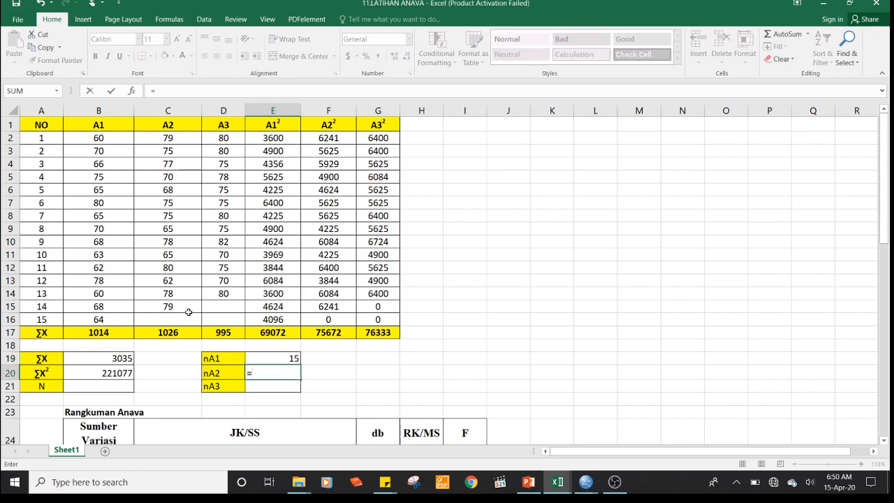
type("14")
key("Return")
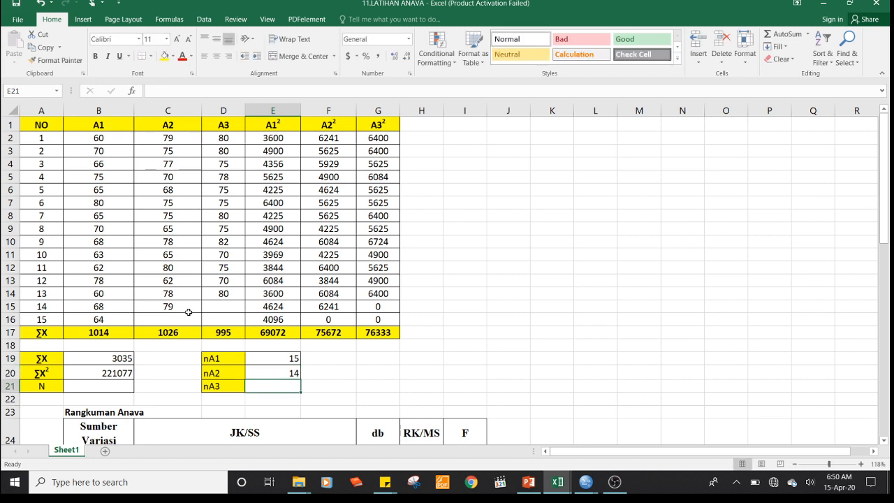
type("=")
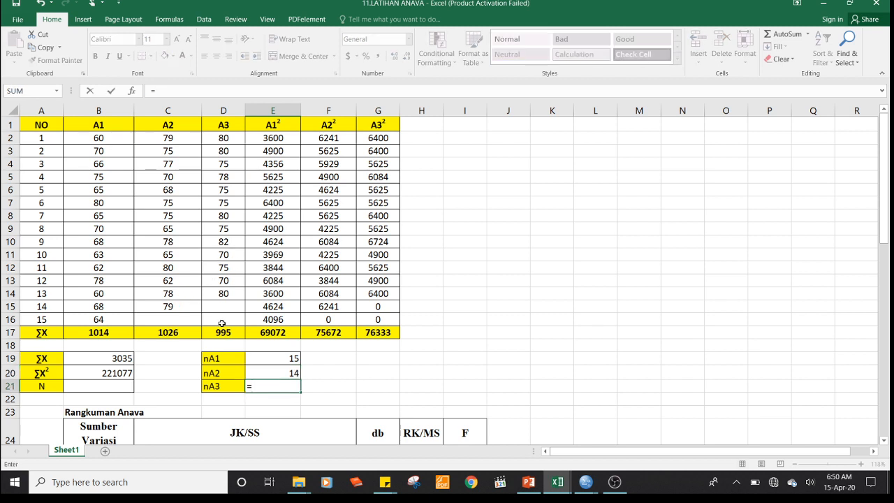
type("13")
key("Return")
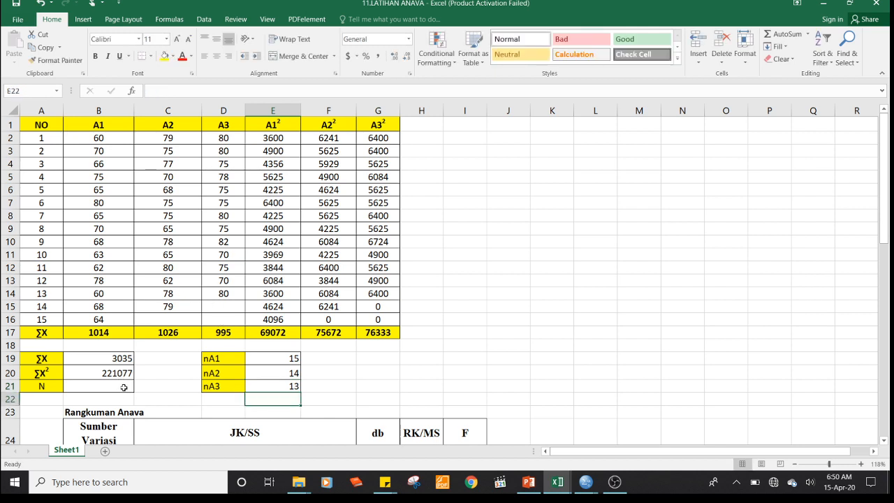
Calculate the total sample size N in cell B21 with =SUM(E19:E21).
left_click(124, 386)
type("=s")
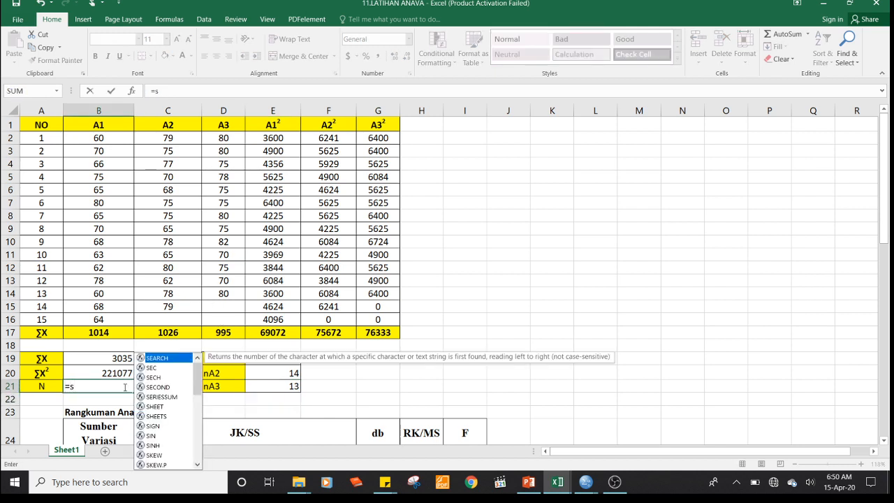
type("um(")
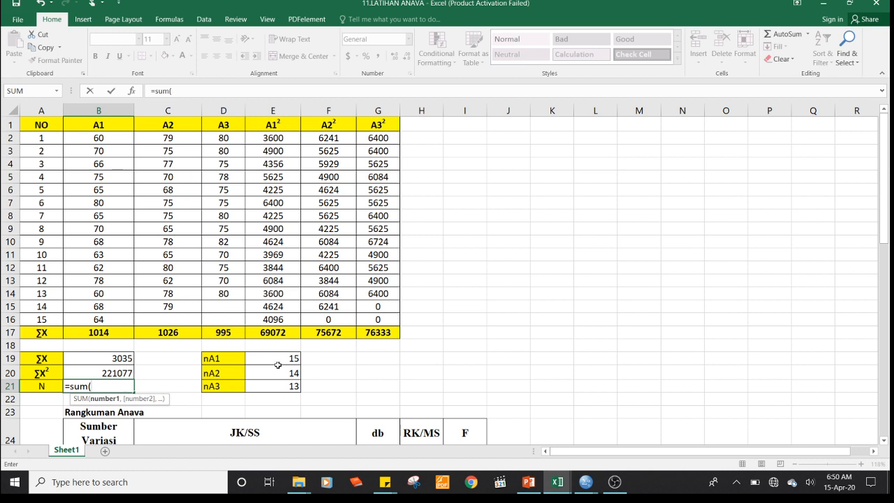
left_click_drag(280, 358, 286, 387)
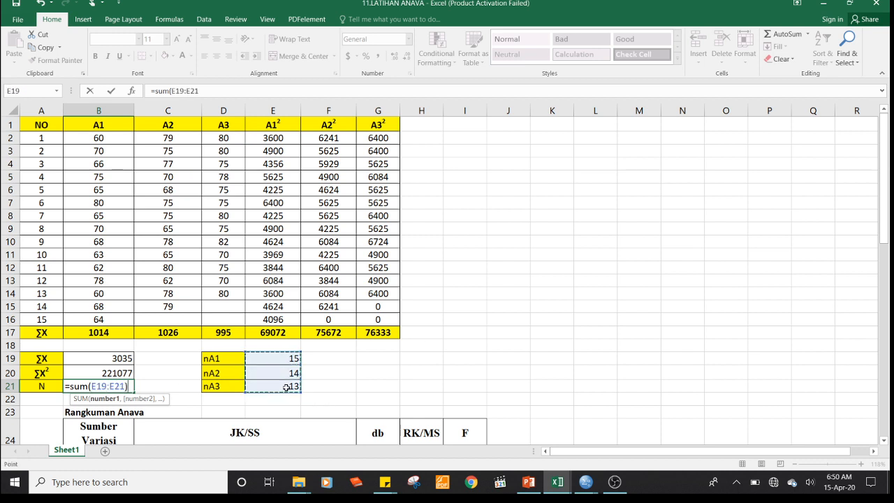
key("Return")
Look over the data and the Rangkuman Anava formula table down to the empty summary table below it.
key("Down")
key("Down")
key("Down")
key("Down")
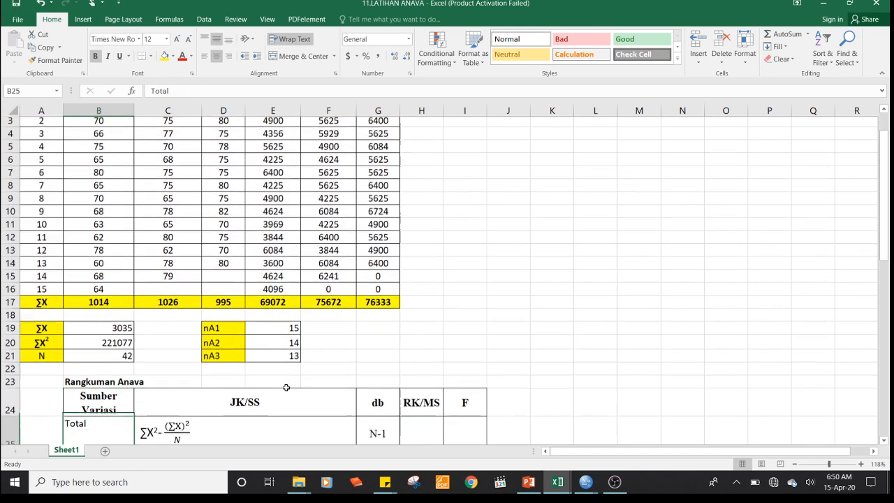
key("Down")
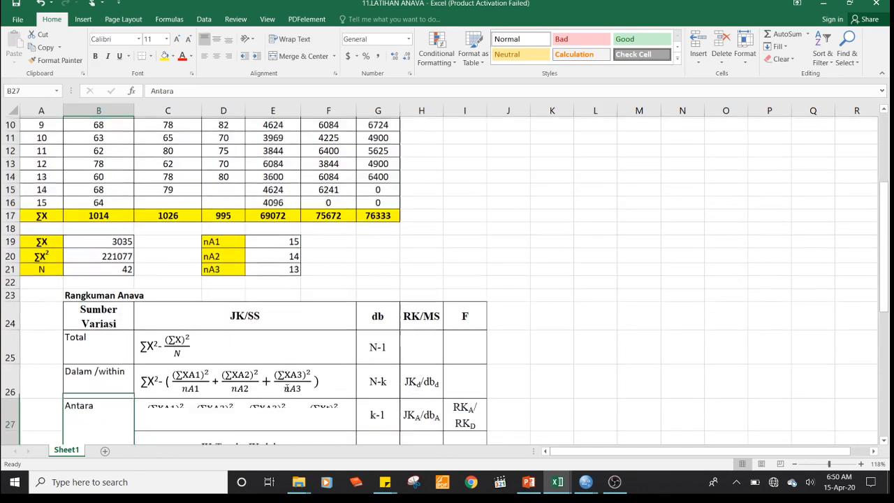
key("Up")
key("Up")
key("Up")
key("Up")
key("Up")
key("Up")
key("Up")
key("Up")
key("Up")
key("Up")
key("Up")
key("Up")
key("Up")
key("Up")
key("Up")
key("Up")
key("Up")
key("Up")
key("Up")
key("Up")
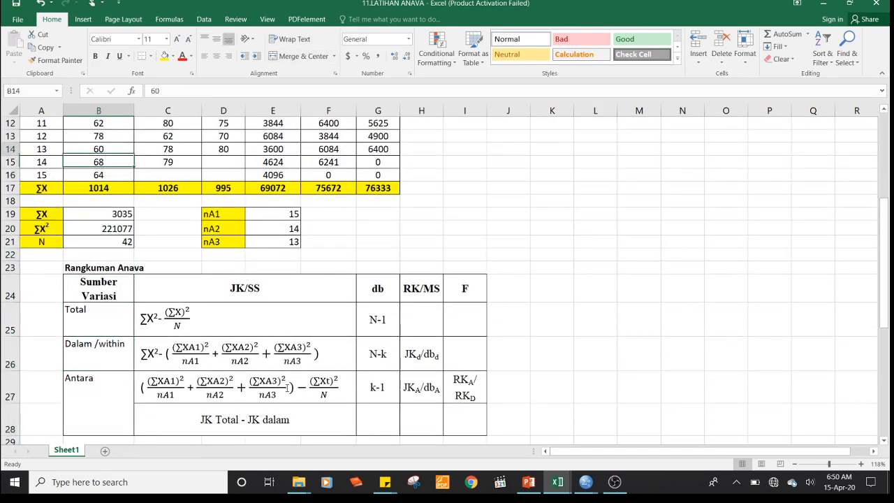
key("Down")
key("Down")
key("Down")
key("Down")
key("Down")
key("Down")
key("Down")
key("Down")
key("Down")
key("Down")
key("Down")
key("Down")
key("Down")
key("Down")
key("Down")
key("Down")
key("Down")
key("Down")
key("Down")
key("Down")
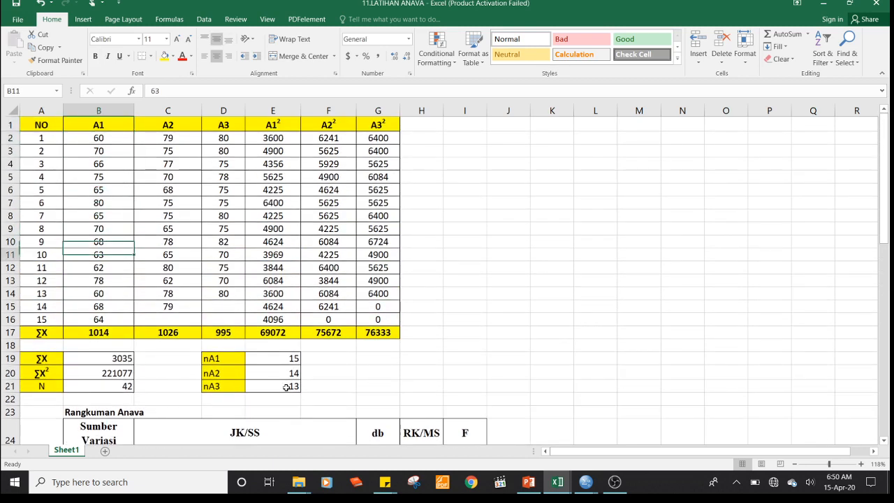
key("Down")
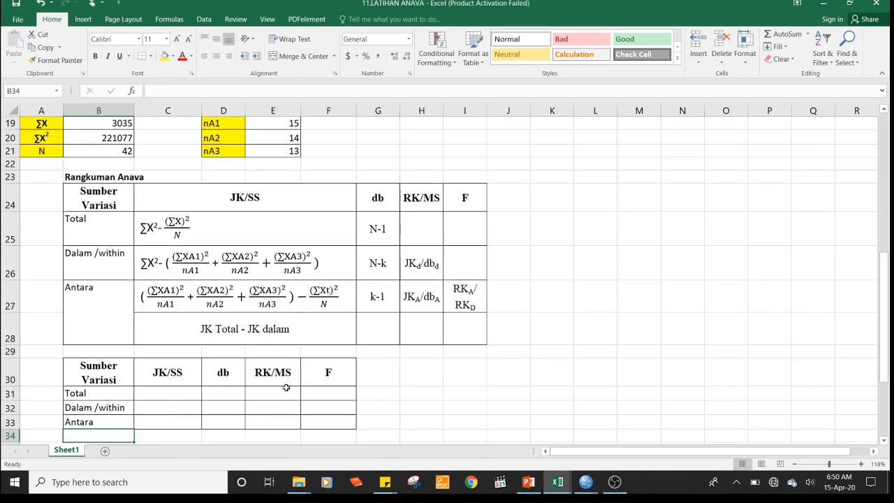
Calculate the Total JK/SS in cell C31 of the summary table with =B20-((B19^2)/B21).
key("Up")
key("Up")
key("Up")
key("Right")
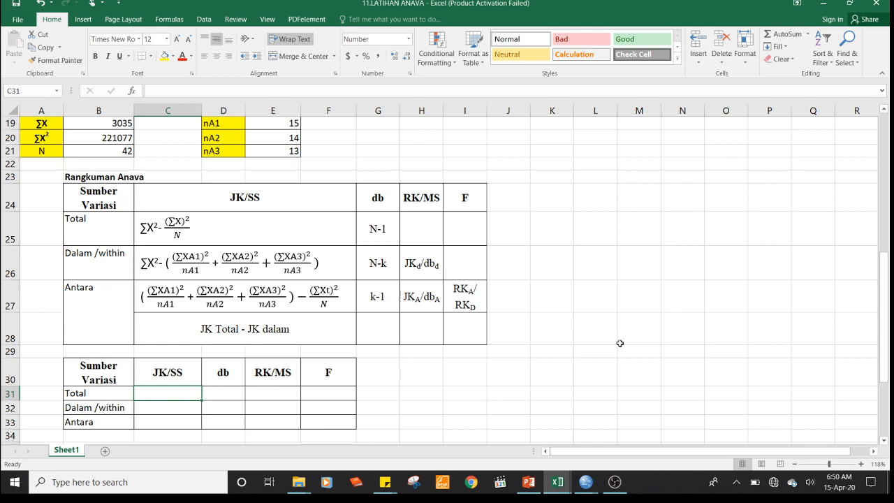
scroll(619, 343, "down", 1, "ctrl")
scroll(622, 342, "up", 2)
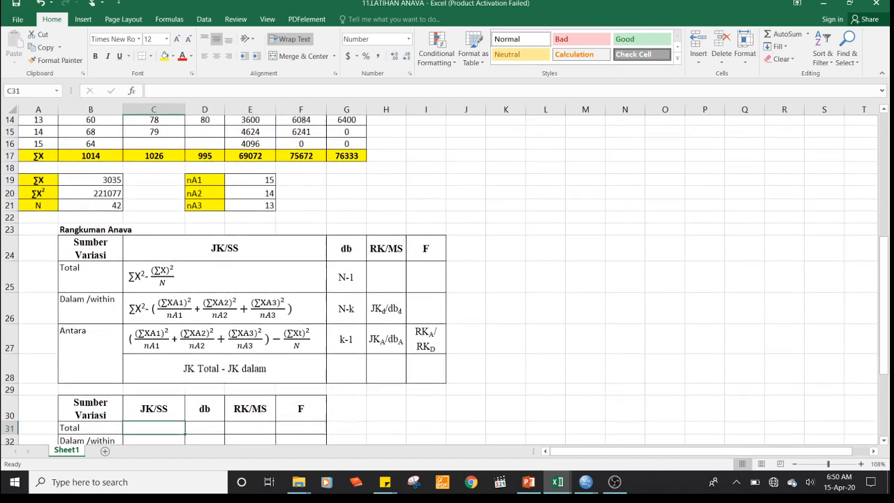
scroll(622, 343, "down", 1)
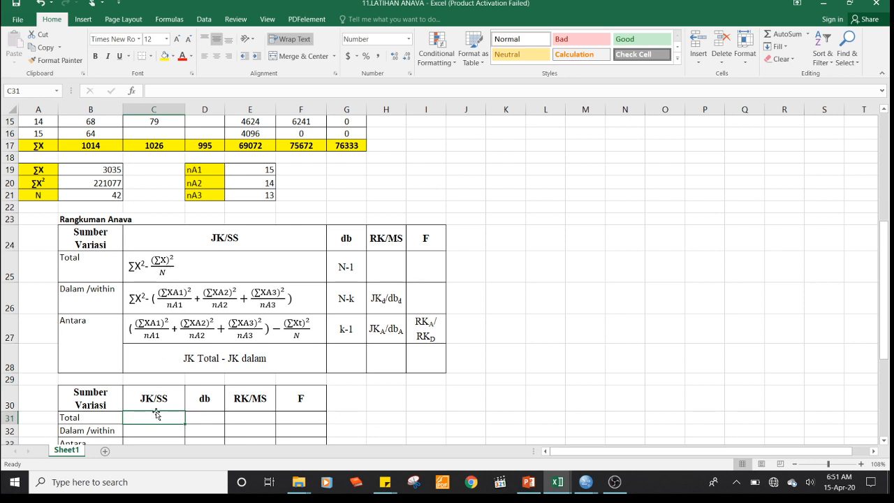
type("=")
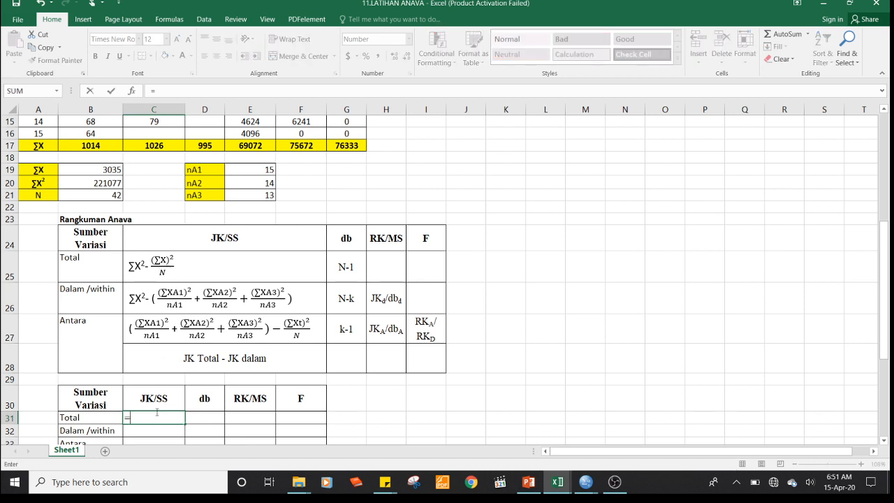
left_click(105, 183)
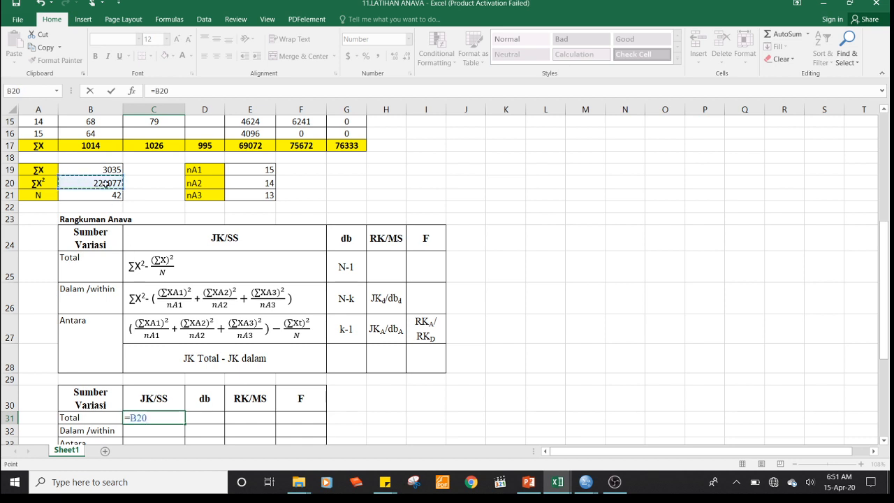
type("-")
type("(")
type("(")
left_click(105, 170)
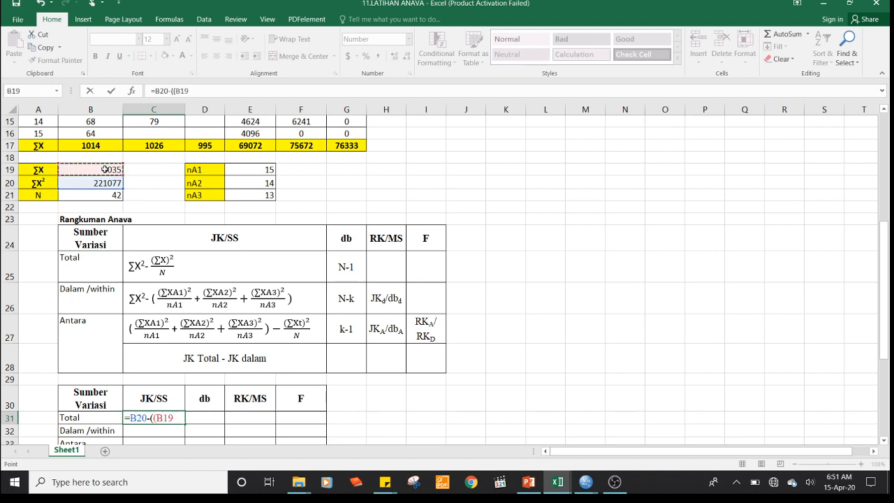
type("^2)/")
left_click(112, 197)
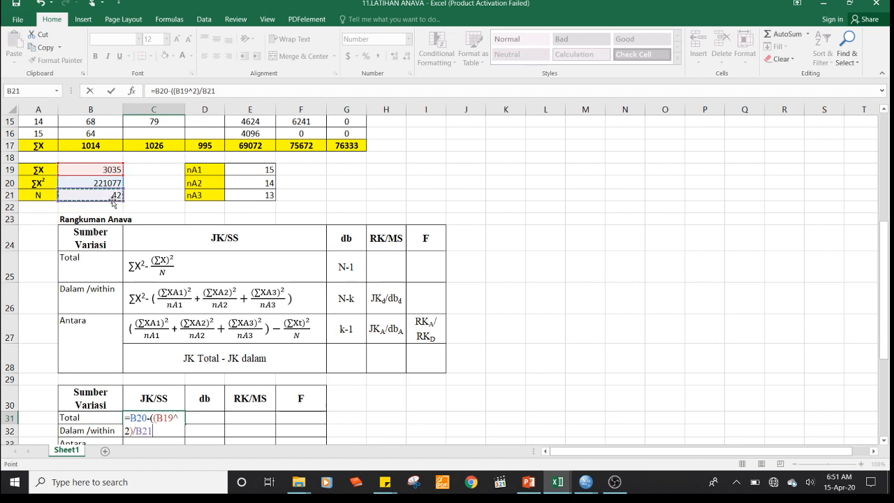
type(")")
key("Return")
key("Return")
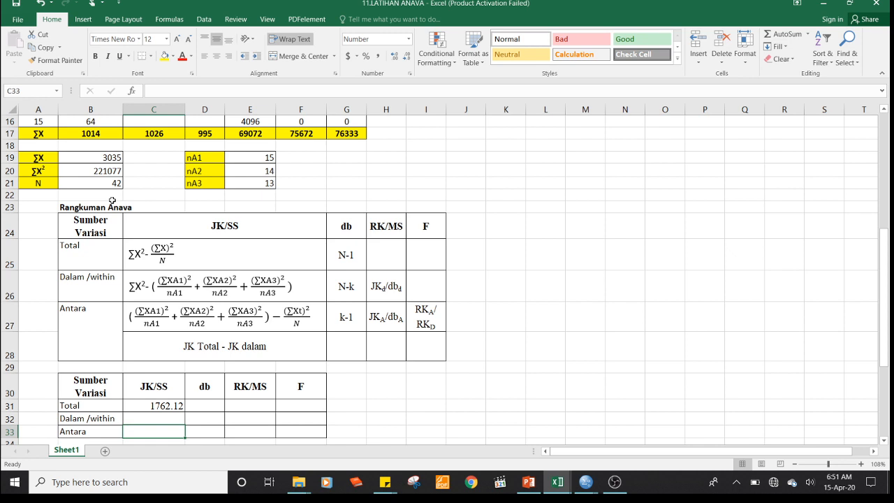
Calculate the Dalam/within JK/SS in cell C32 with =B20-((B17^2/E19)+(C17^2/E20)+(D17^2/E21)).
key("Up")
key("Up")
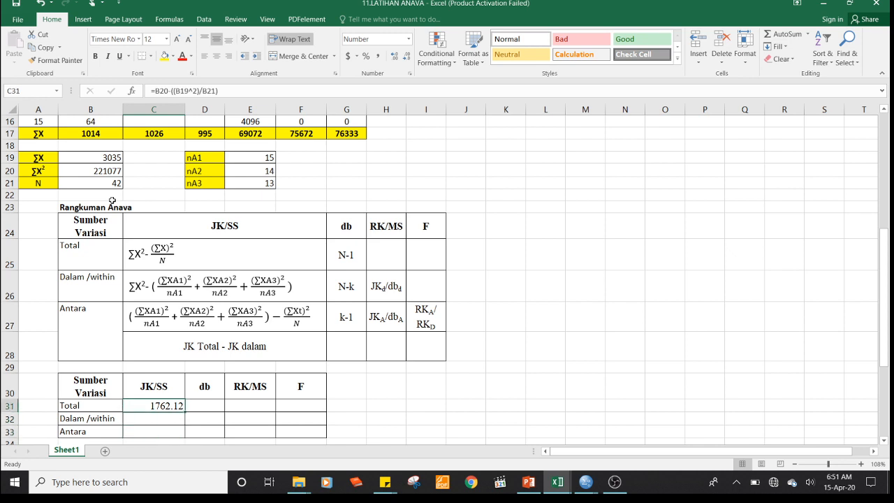
key("Down")
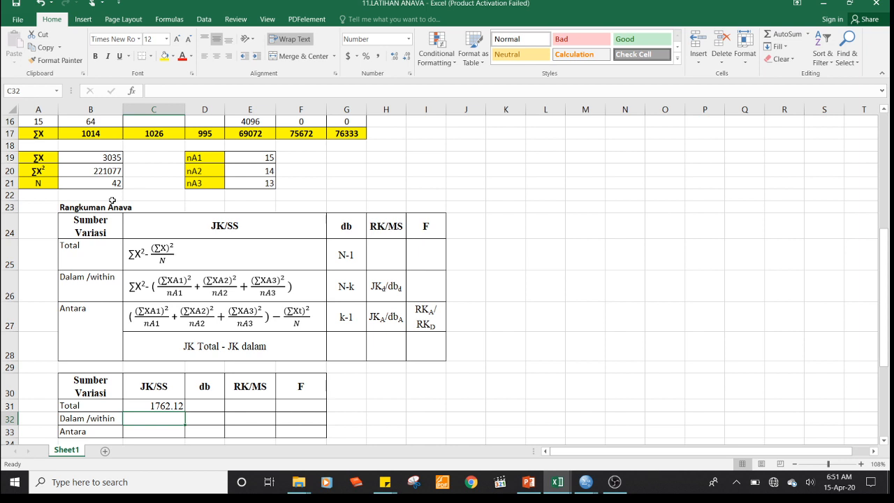
type("=")
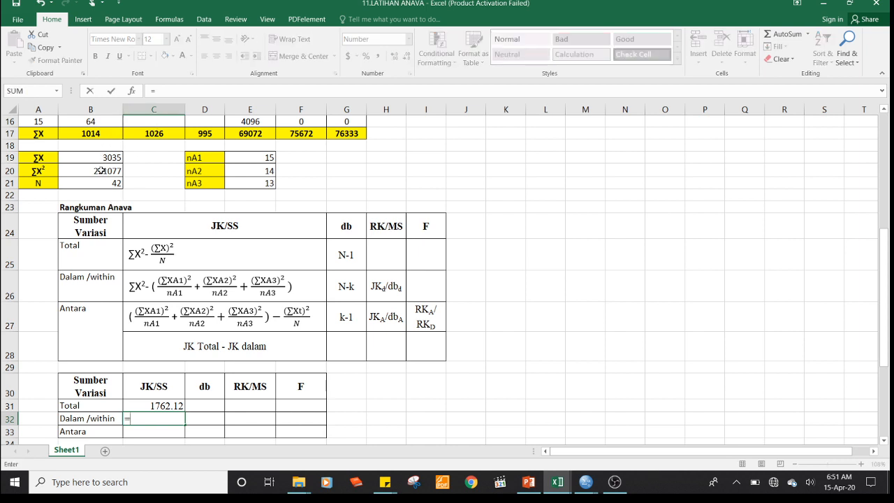
left_click(99, 173)
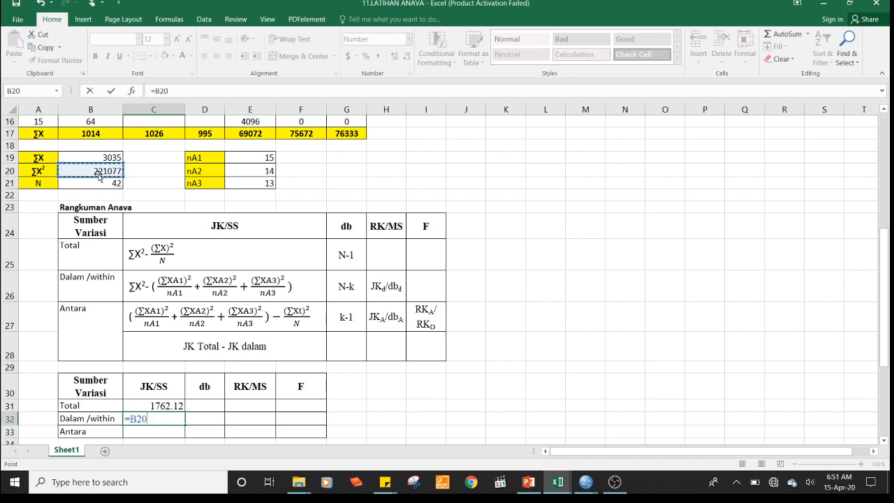
type("-")
type("((")
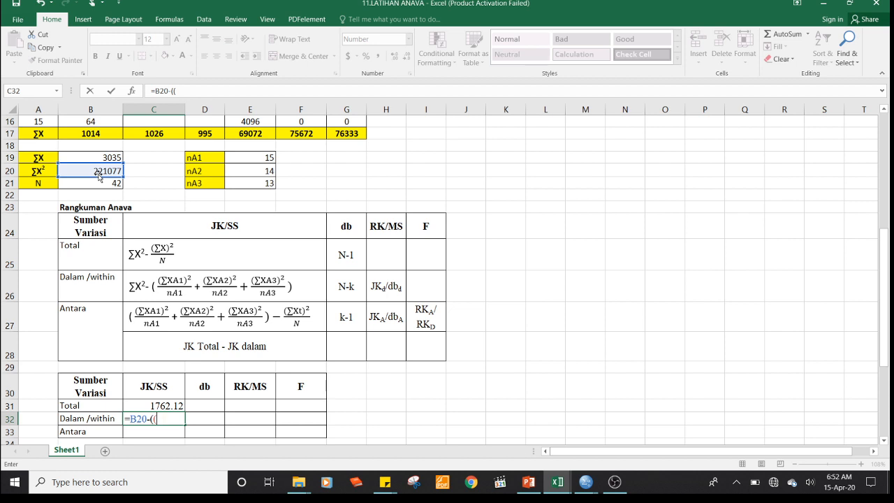
left_click(117, 136)
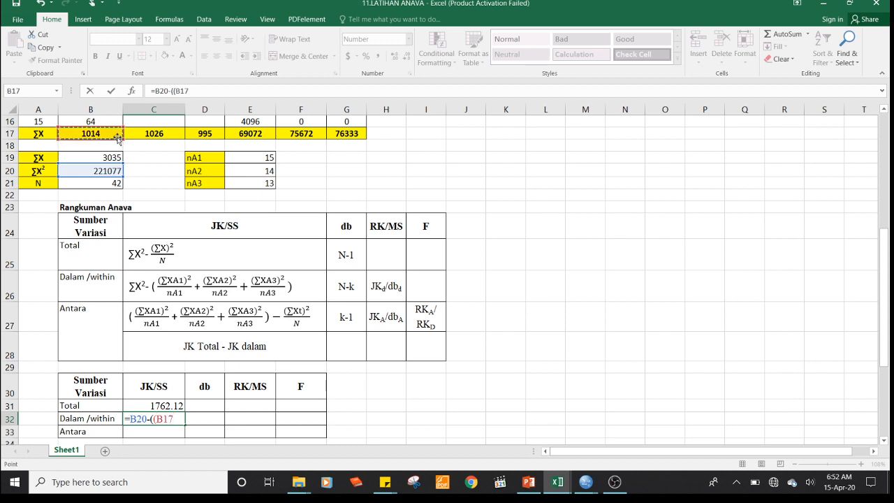
type("^2/")
left_click(245, 159)
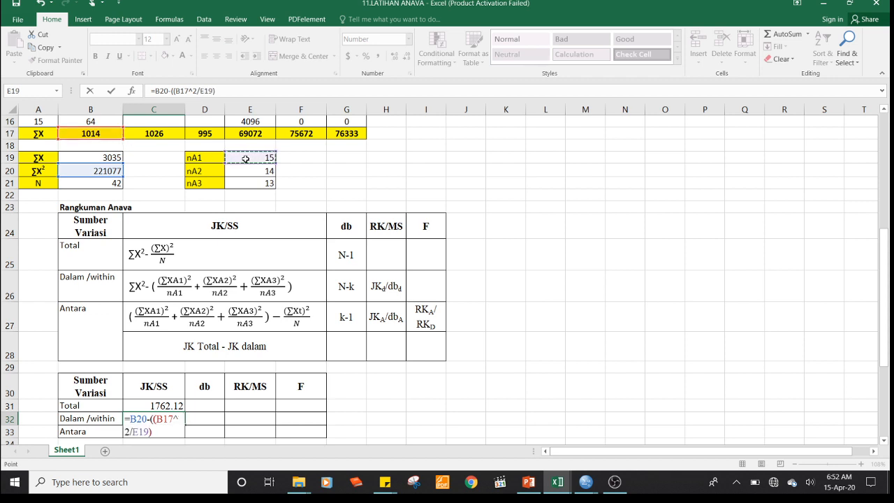
type(")+(")
left_click(167, 133)
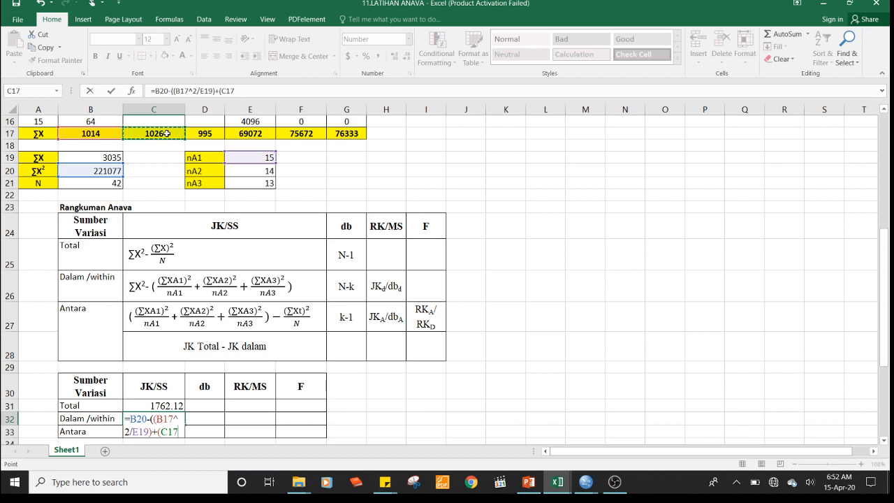
type("^2/")
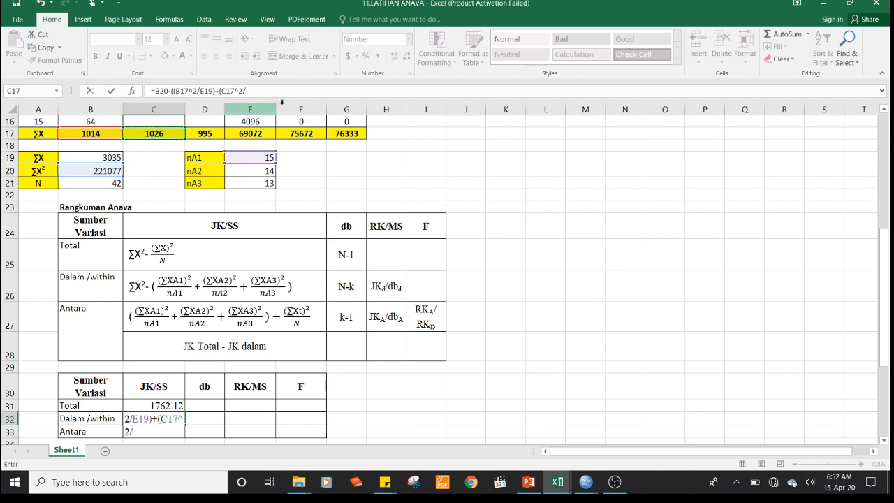
left_click(262, 172)
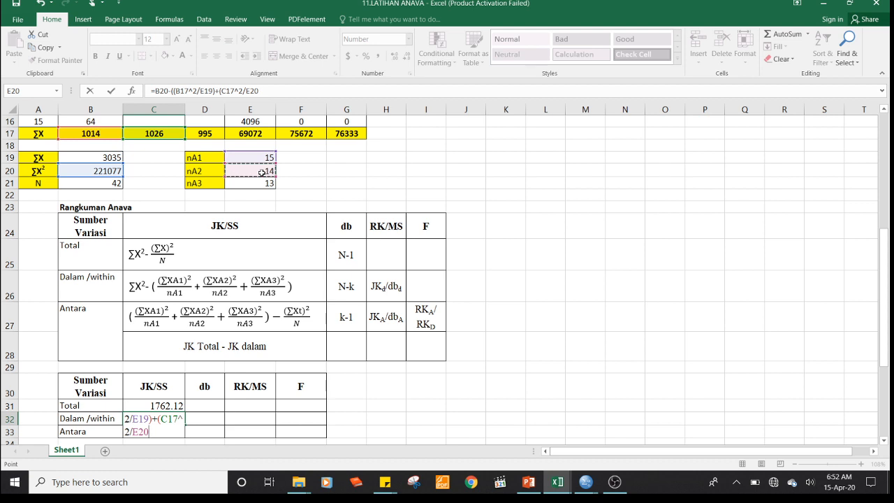
type(")+(")
left_click(215, 134)
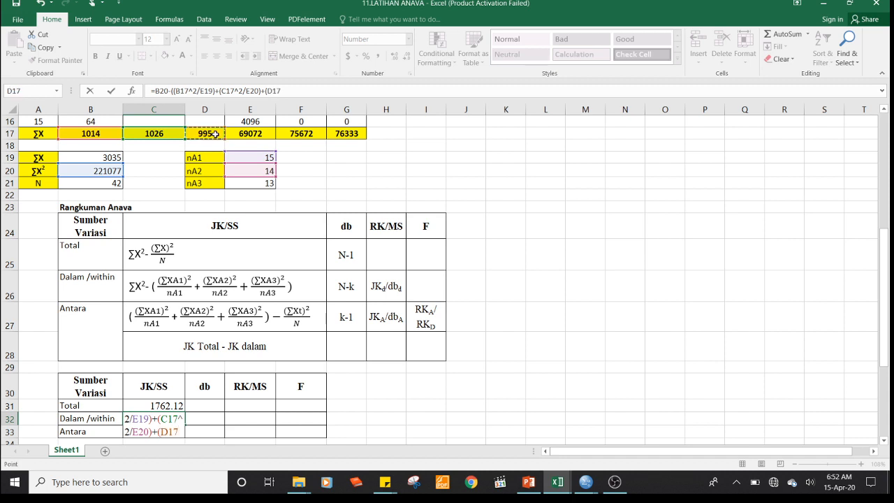
type("^2/")
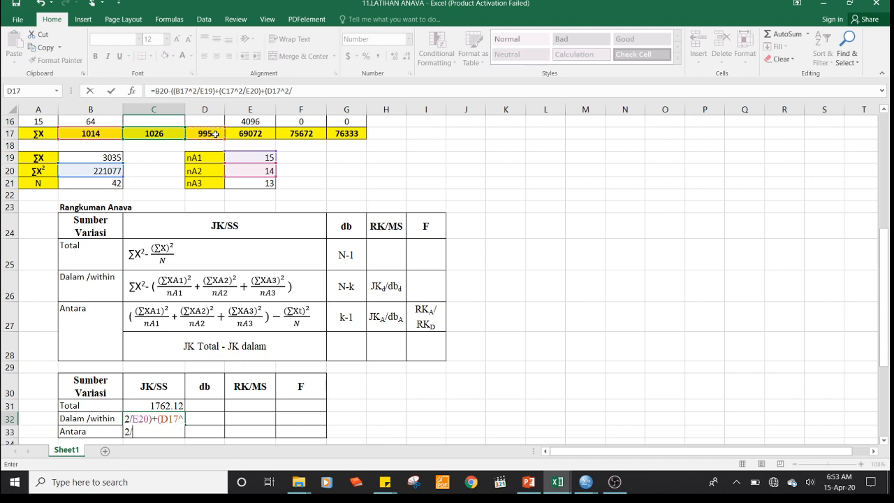
left_click(266, 183)
type(")")
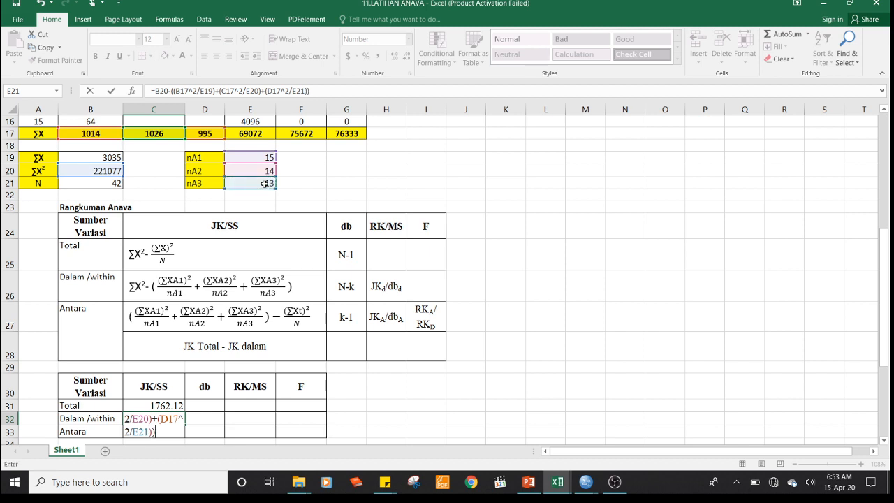
key("Return")
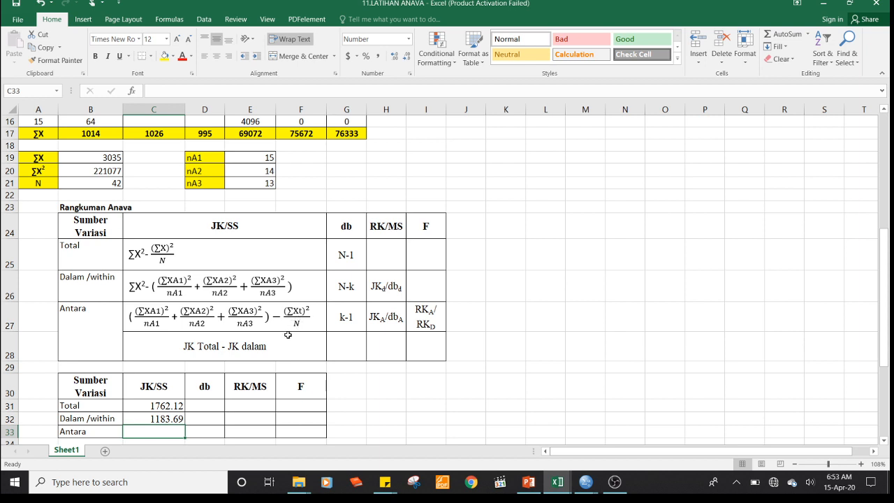
Make the "JK Total - JK dalam" formula text in cell C28 of the formula table bold.
left_click(237, 355)
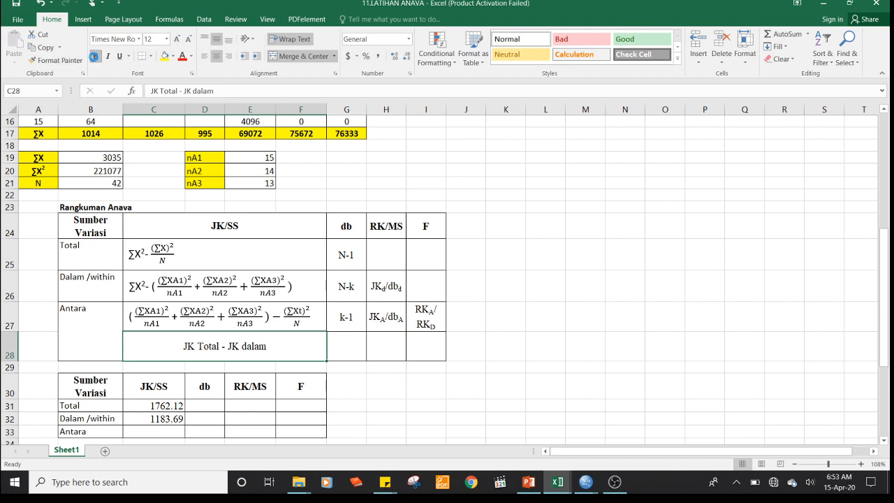
left_click(95, 56)
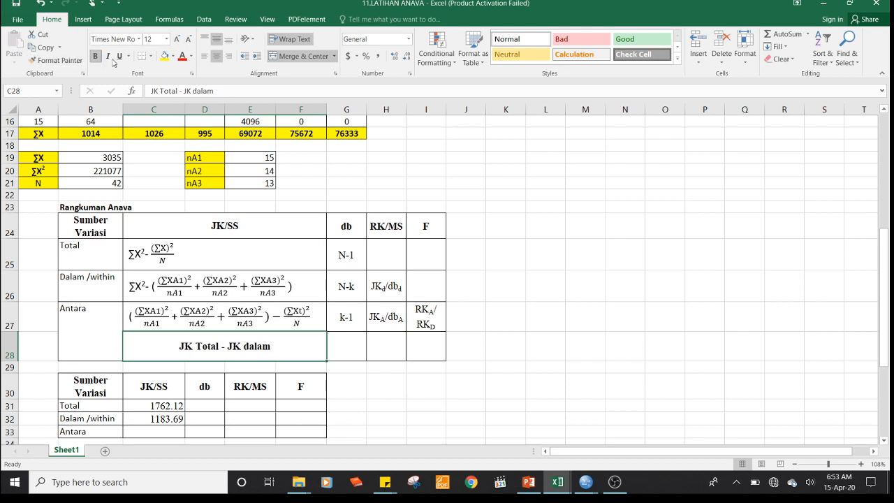
left_click(447, 359)
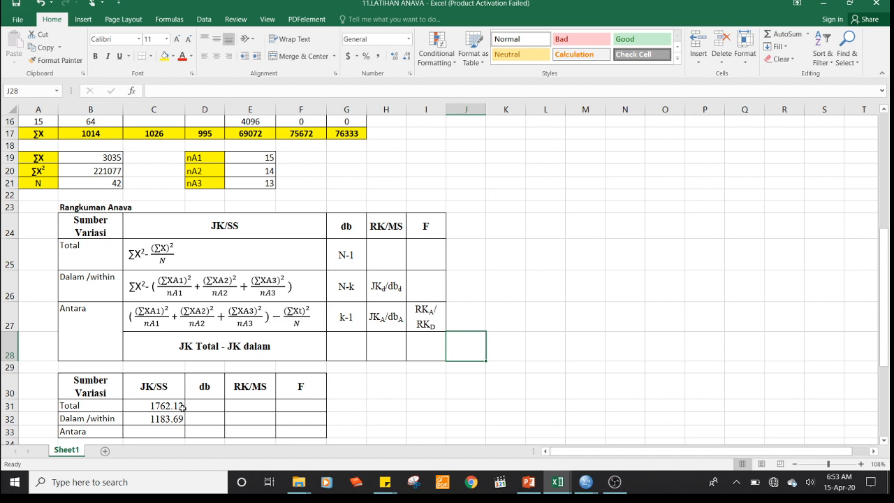
Calculate the Antara JK/SS in cell C33 of the summary table with =C31-C32.
left_click(176, 434)
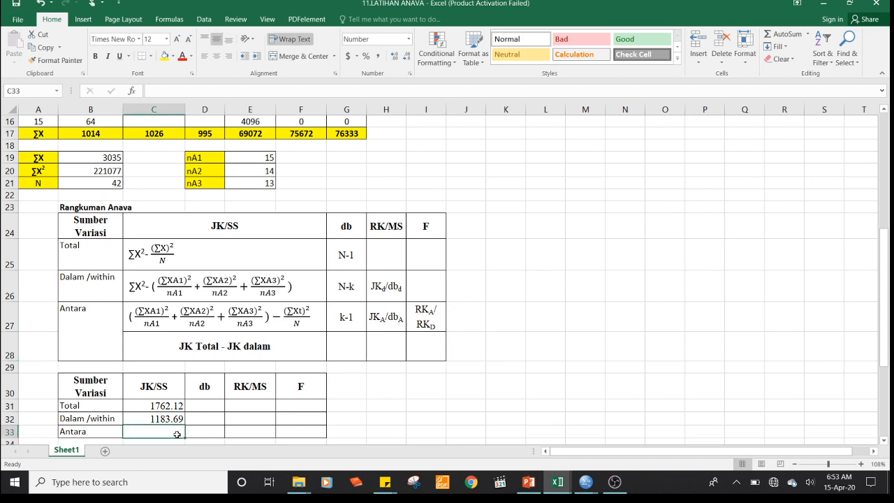
type("=")
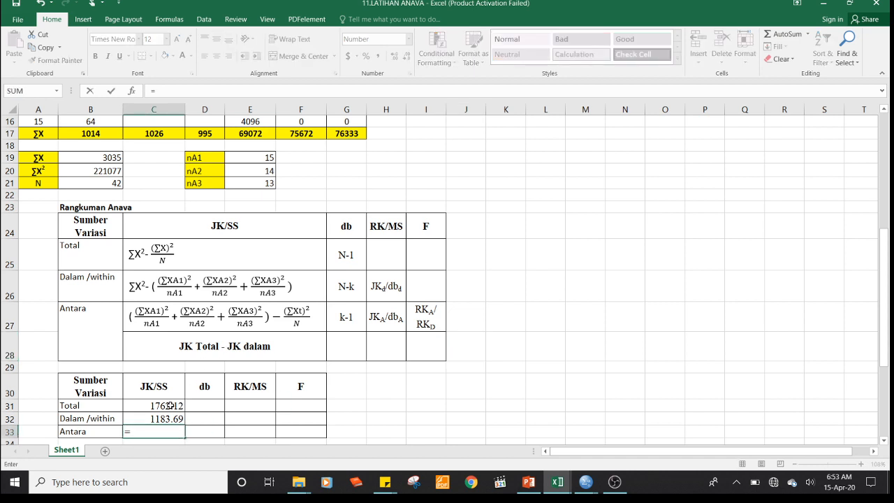
left_click(170, 405)
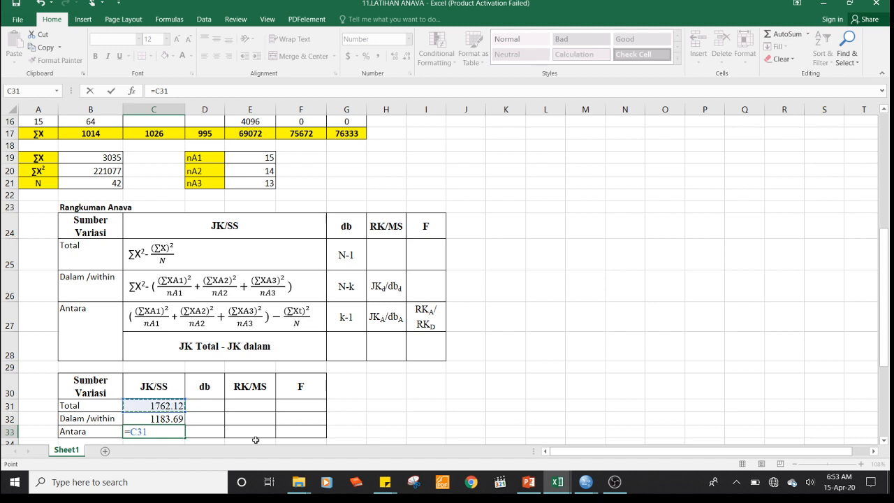
type("-")
left_click(176, 418)
key("Return")
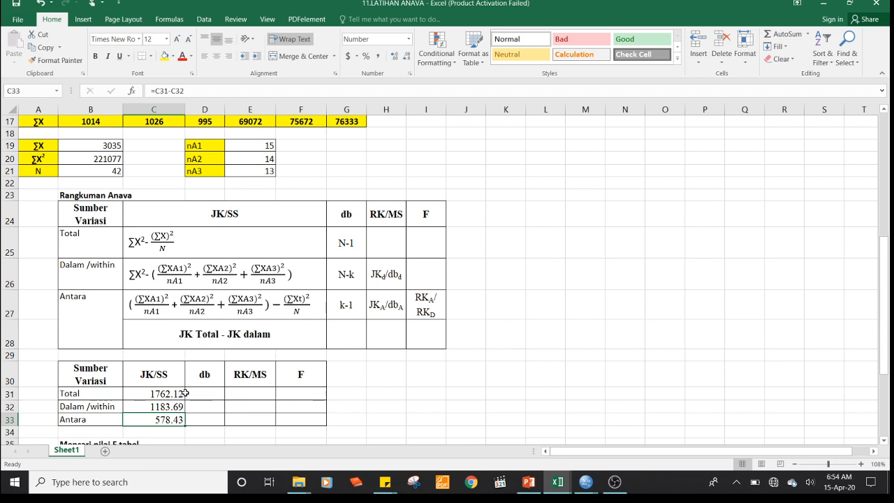
Calculate the Total db in cell D31 with =B21-1.
left_click(204, 395)
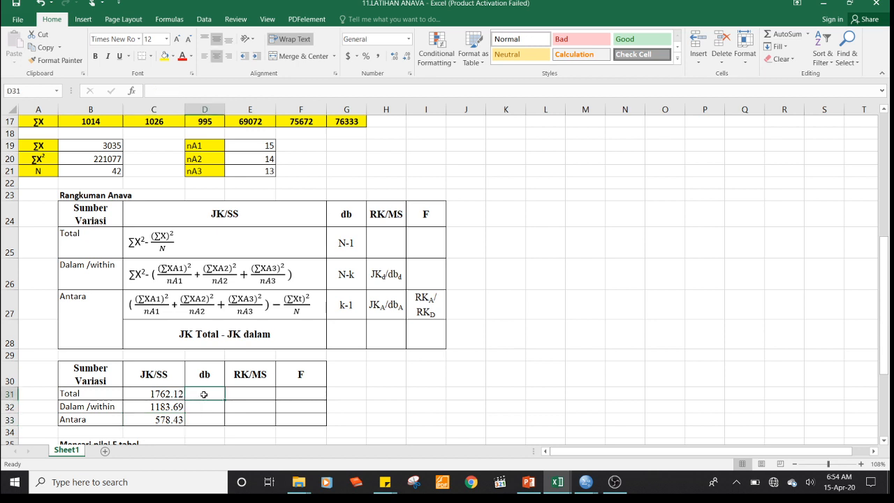
type("=")
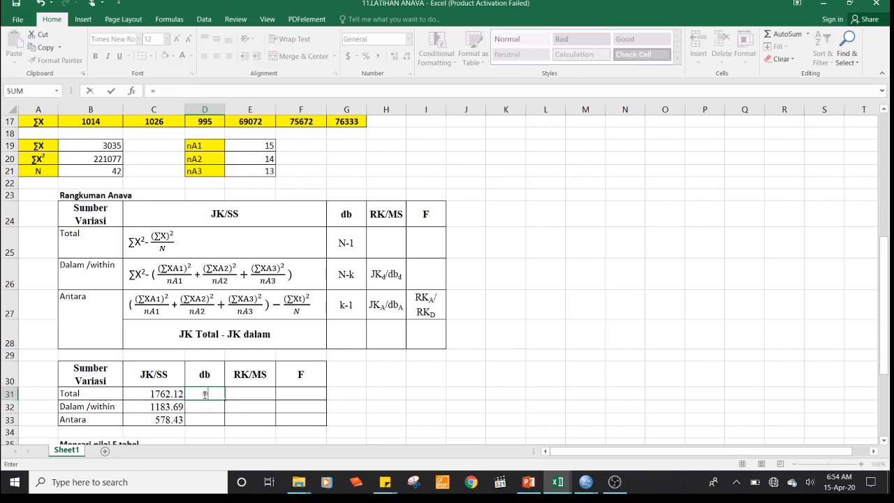
left_click(101, 171)
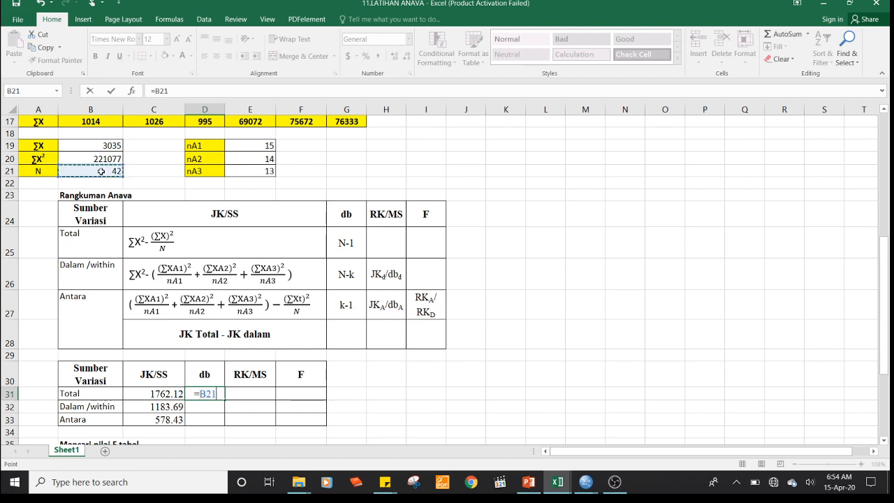
type("-1")
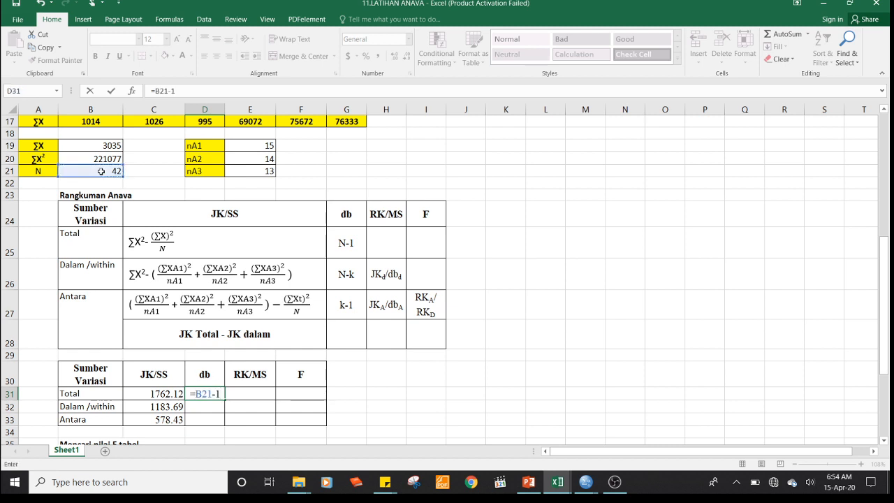
key("Return")
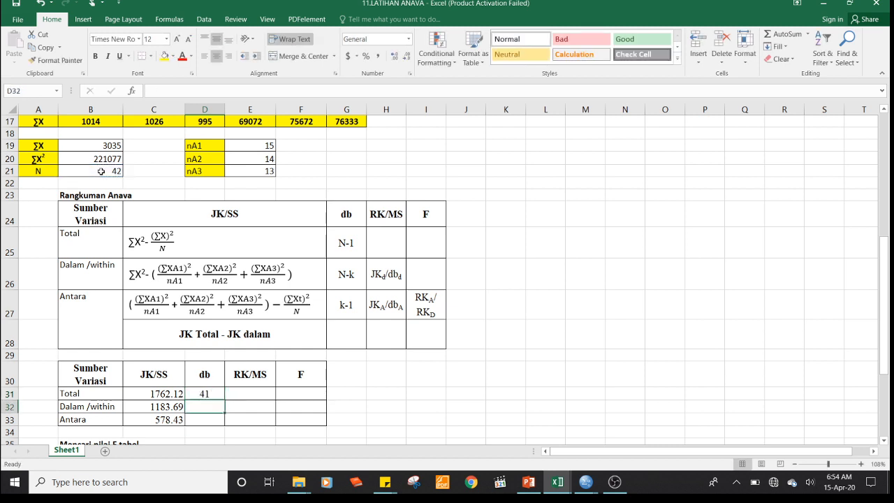
Calculate the Dalam/within db in cell D32 with =B21-3.
type("=")
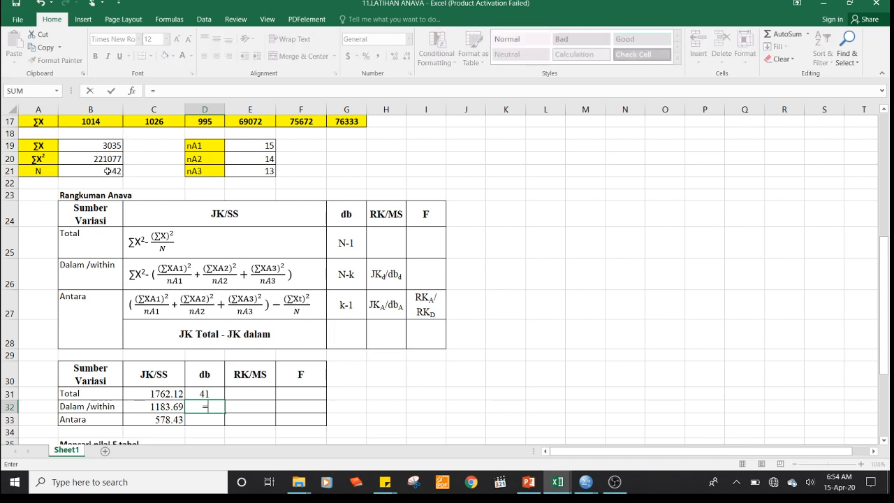
left_click(109, 171)
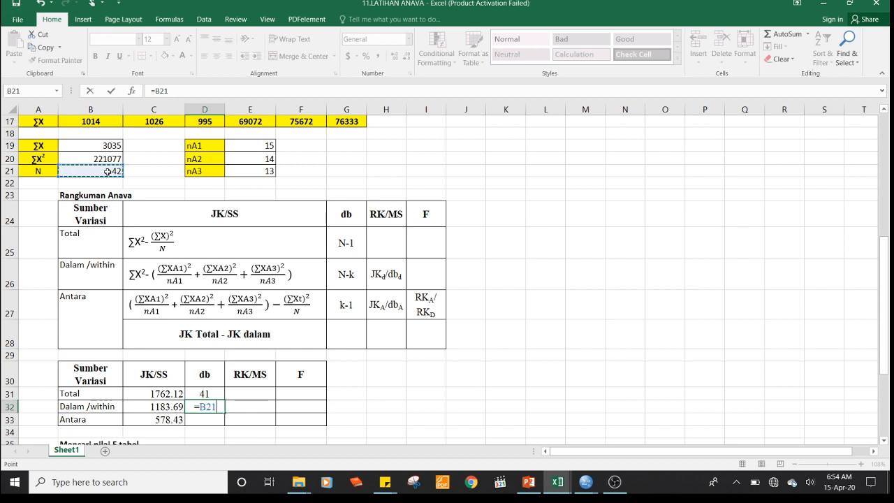
type("-")
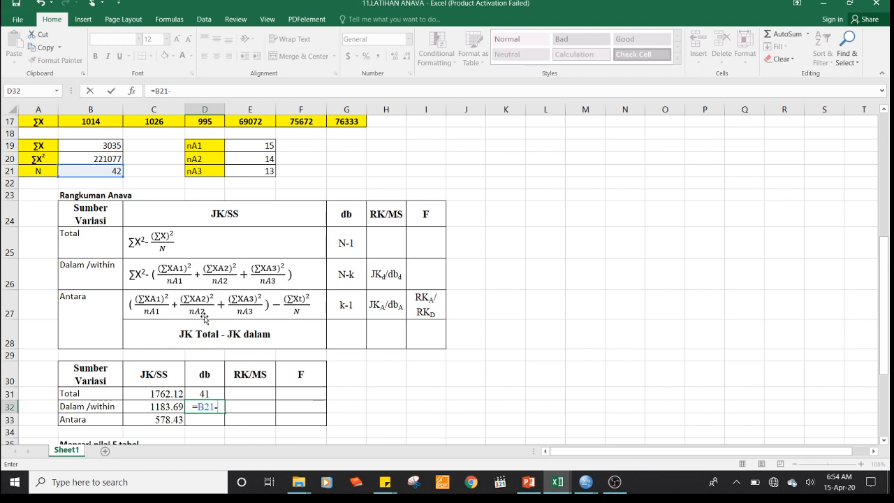
type("3")
key("Return")
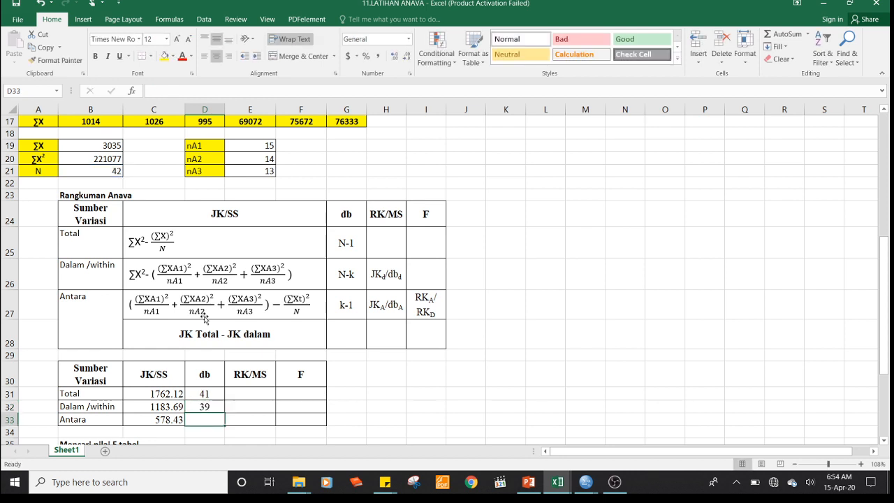
Calculate the Antara db in cell D33 as k-1 for the three sample groups.
type("=")
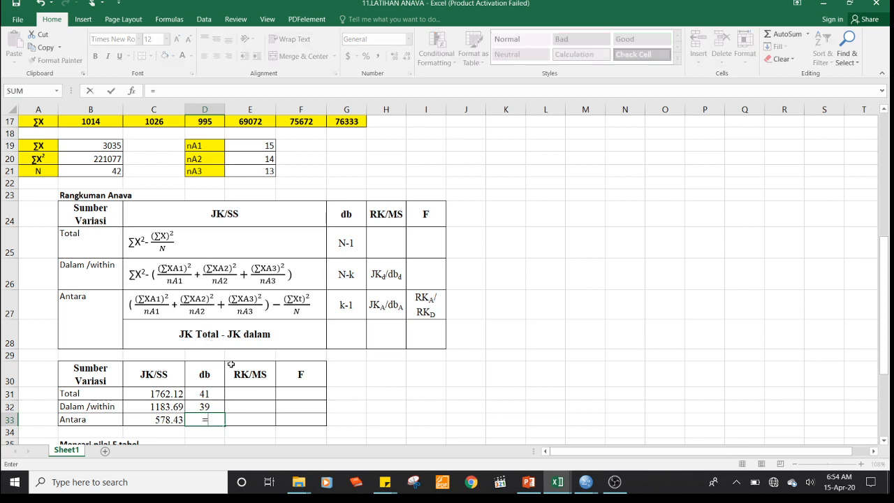
type("-1")
key("Return")
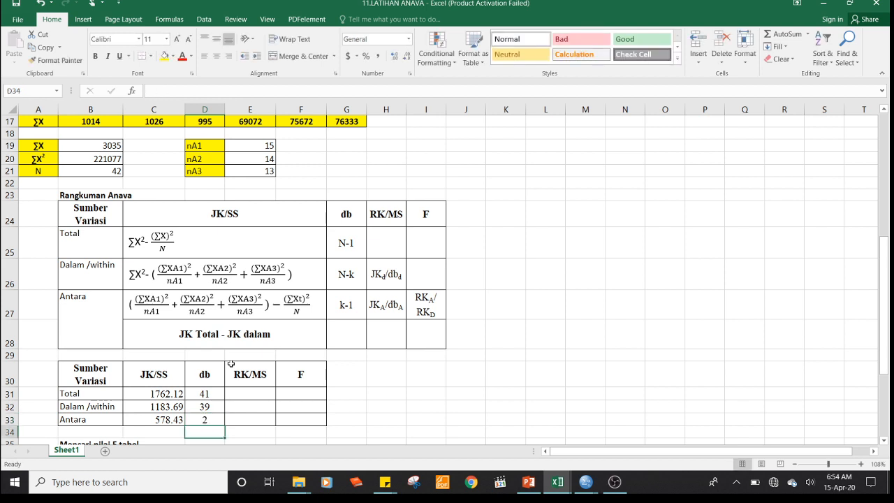
Fill the unused RK/MS and F cells of the Total row, E31:F31, with black.
key("Up")
key("Up")
key("Up")
key("Right")
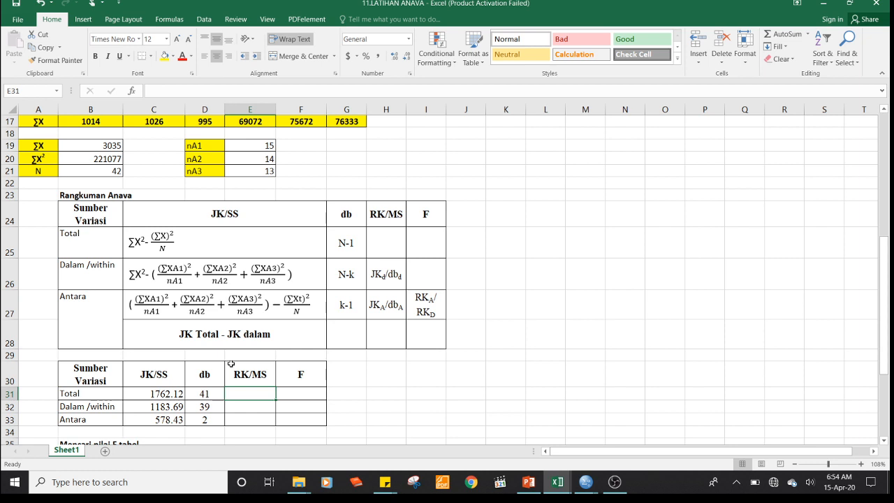
key("Down")
key("Left")
key("Right")
key("Up")
key("Down")
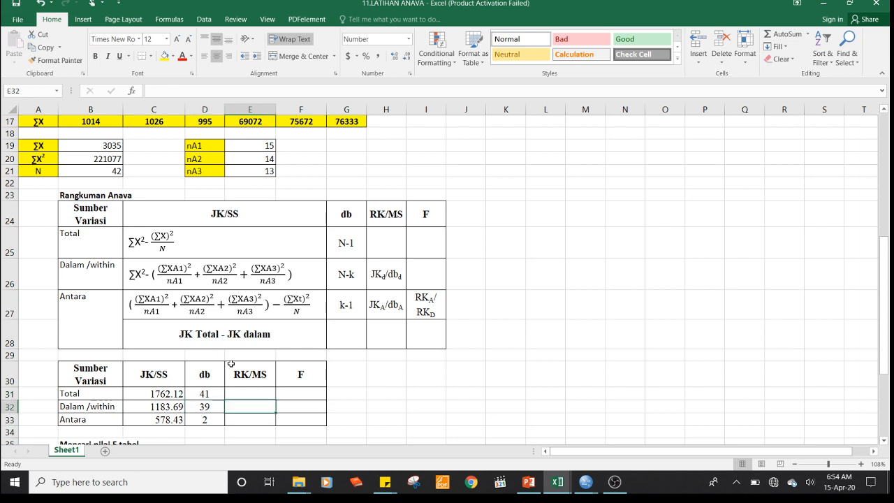
key("Up")
key("shift+Right")
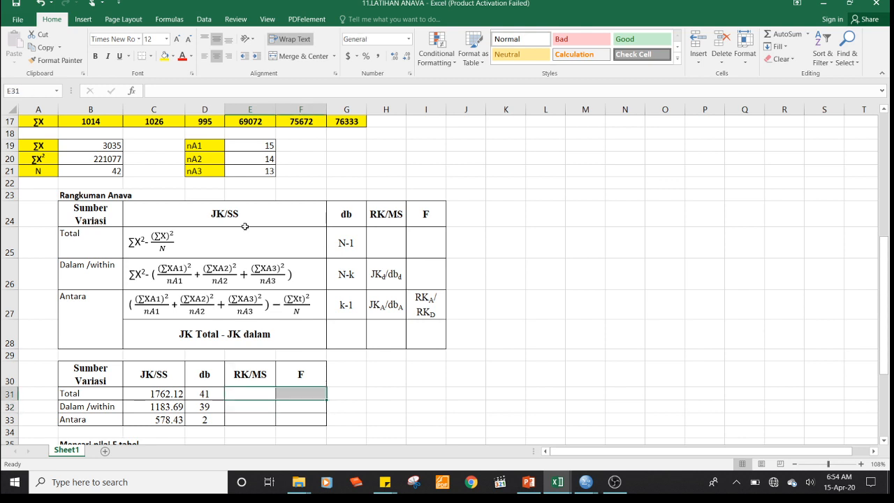
left_click(173, 58)
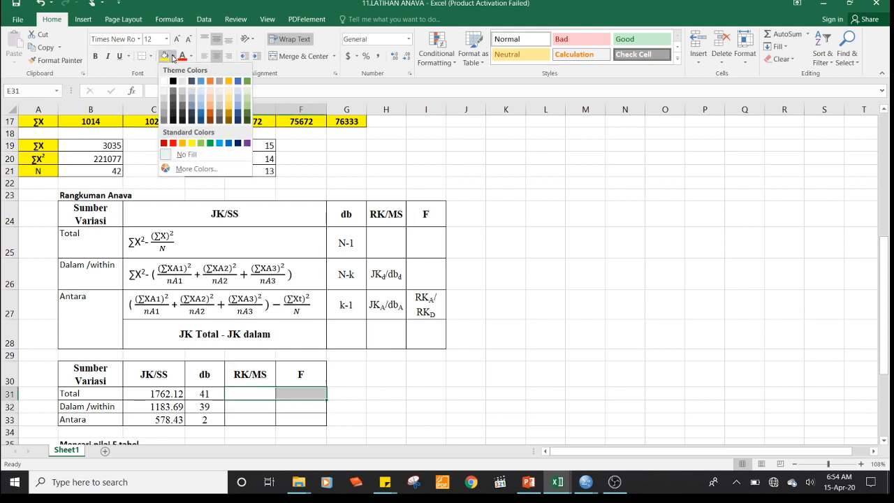
left_click(172, 82)
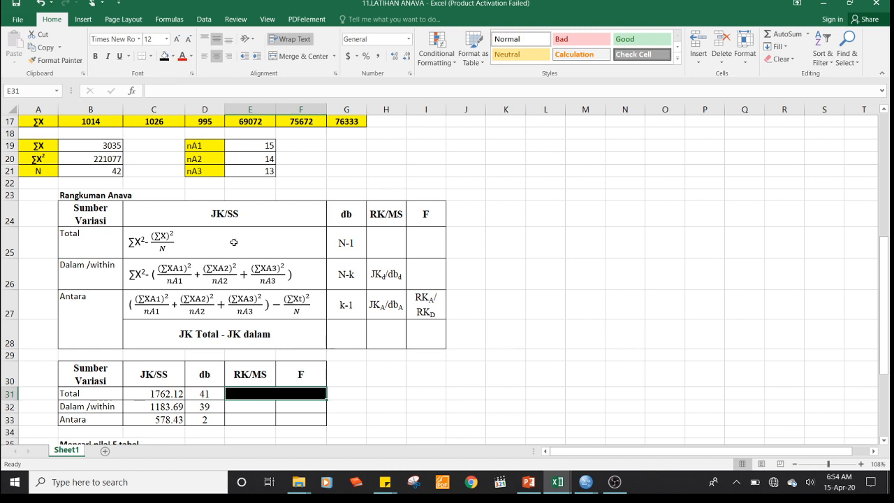
Fill the unused F cell of the Dalam/within row, F32, with the same black.
left_click(297, 402)
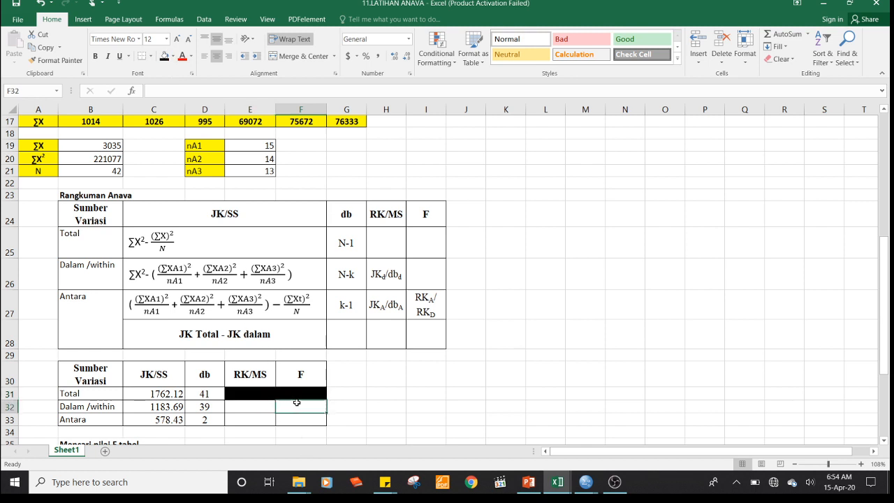
left_click(166, 57)
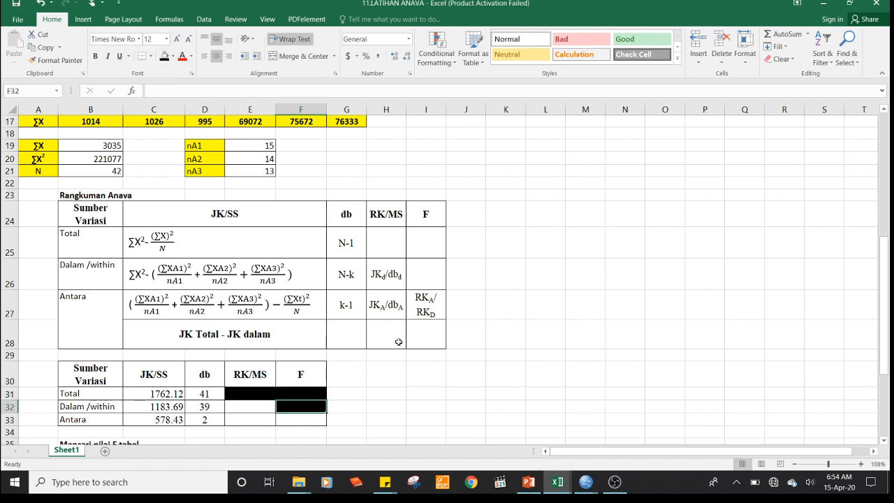
left_click(399, 344)
Calculate the Dalam/within RK/MS in cell E32 with =C32/D32.
left_click(269, 405)
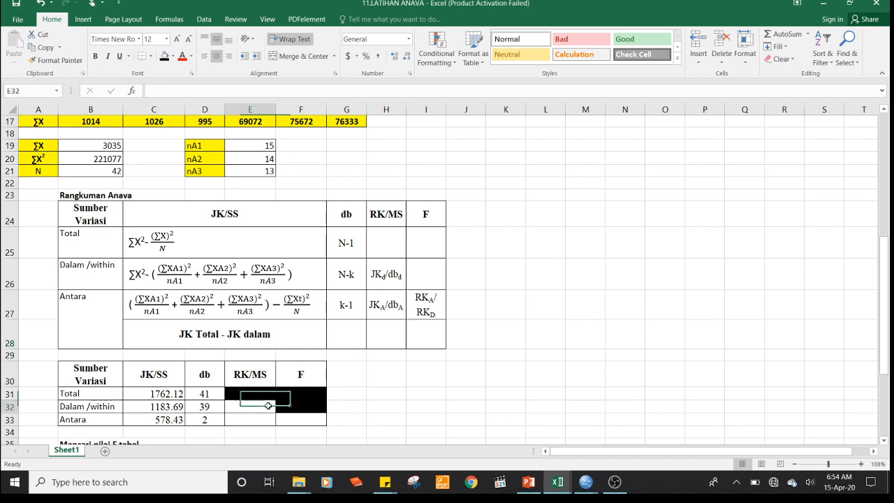
type("=")
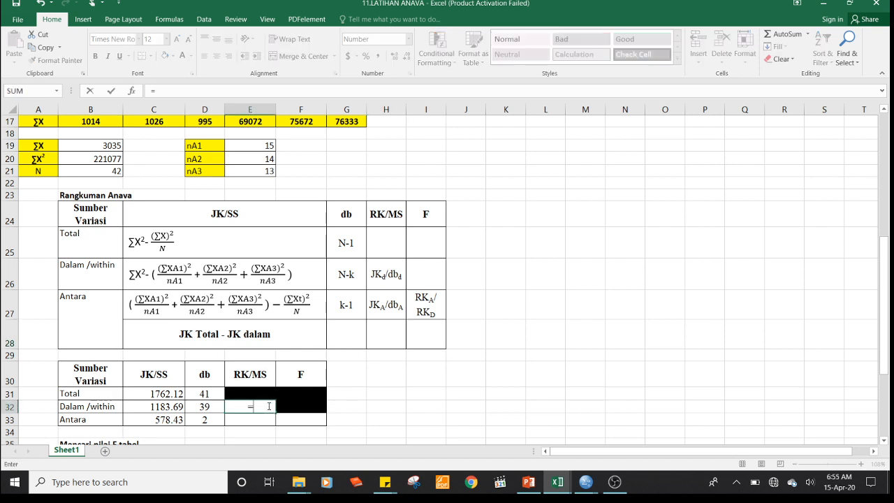
left_click(155, 406)
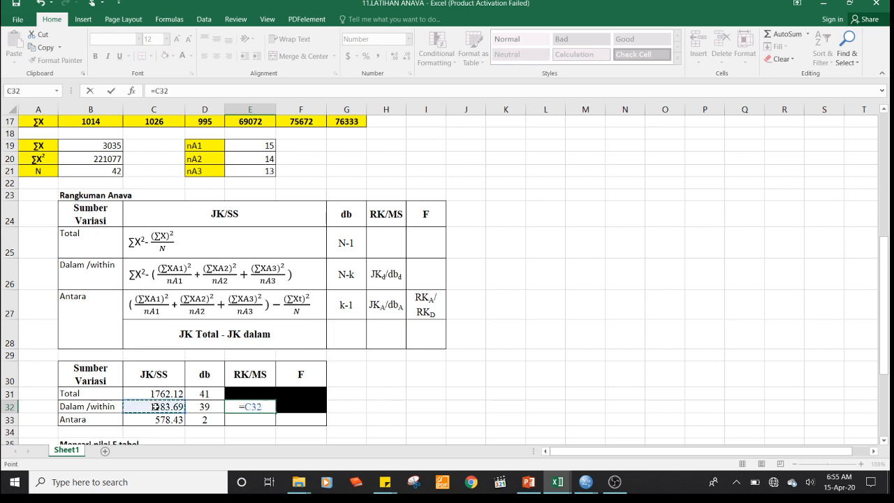
type("/")
left_click(213, 405)
key("Return")
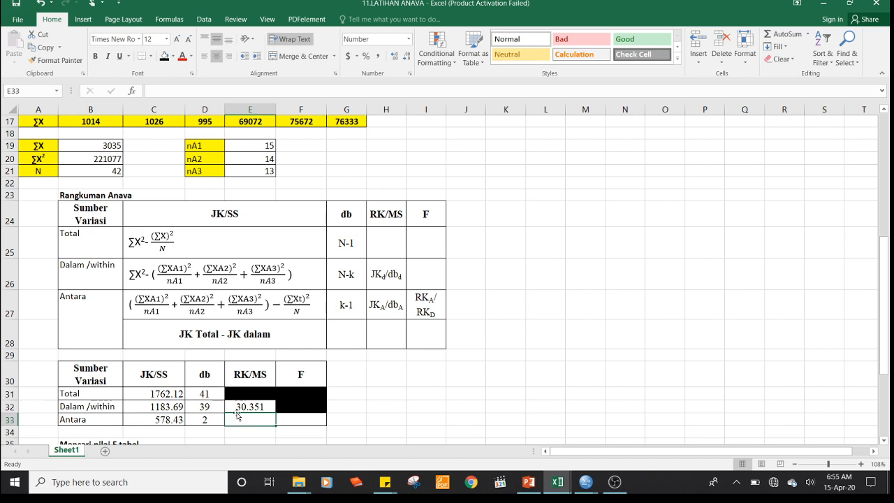
Calculate the Antara RK/MS in cell E33 with =C33/D33.
type("=")
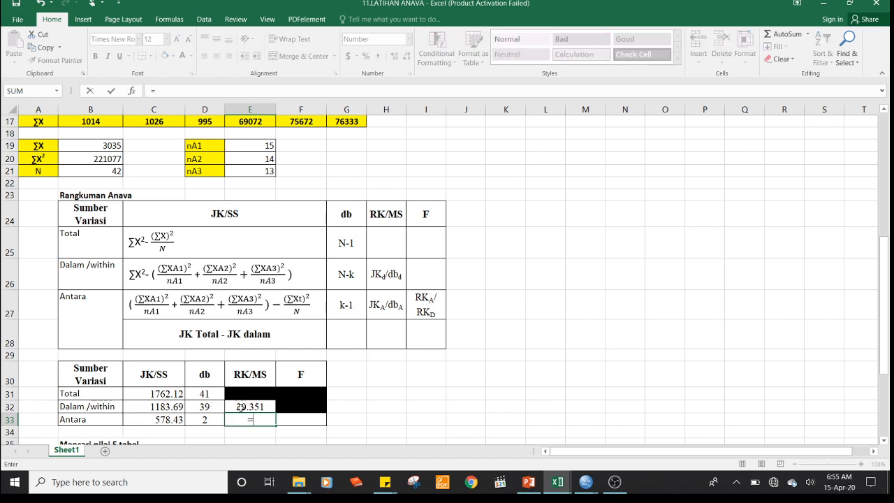
left_click(178, 419)
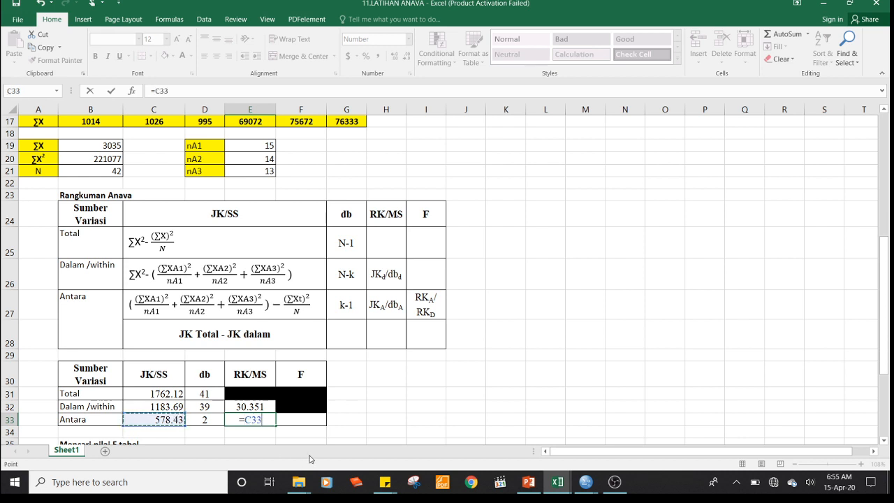
type("/")
left_click(201, 418)
key("Return")
Calculate the Antara F value in cell F33 with =E33/E32.
key("Up")
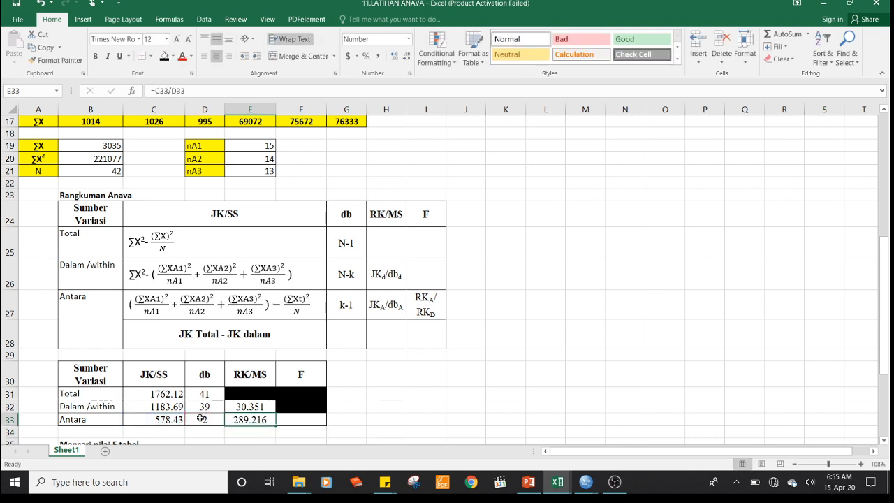
key("Right")
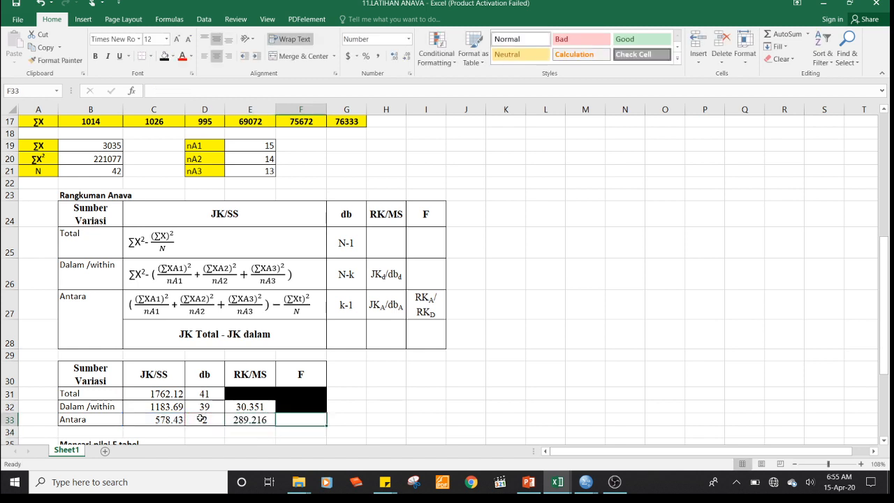
type("=")
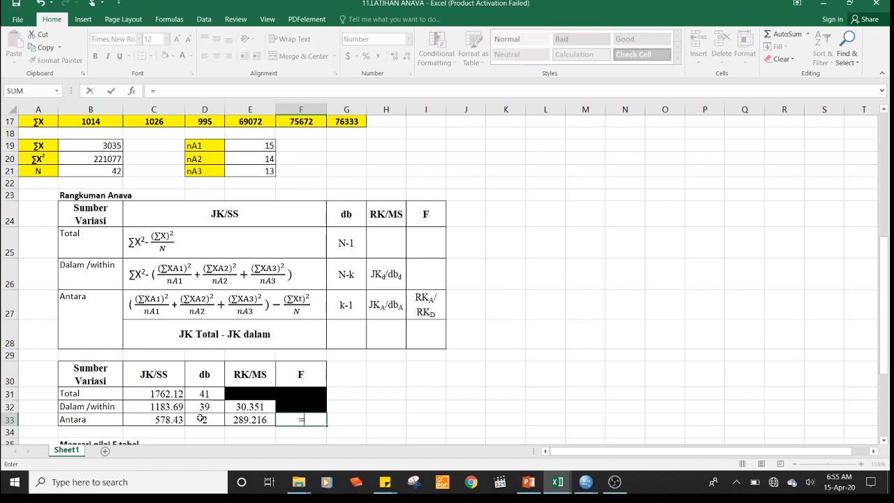
left_click(247, 419)
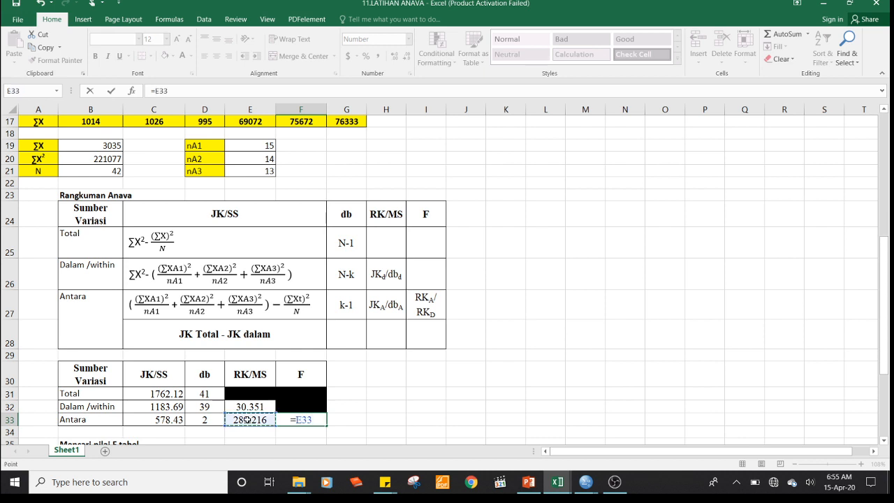
type("/")
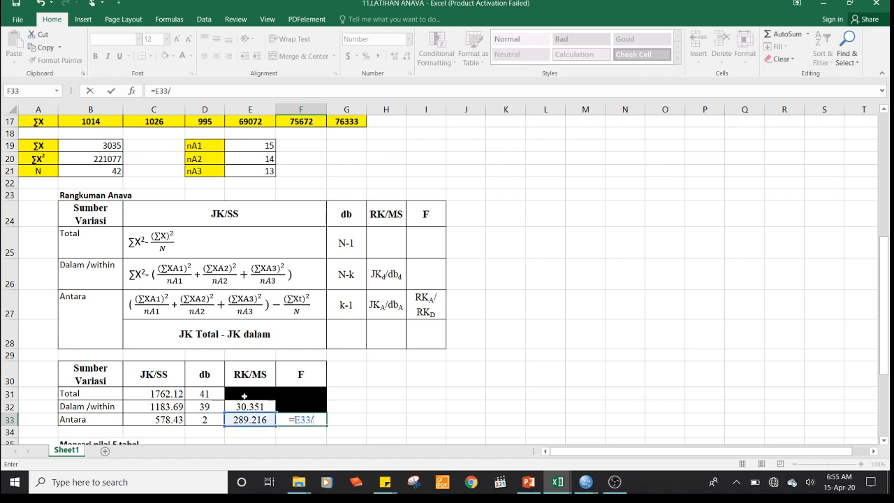
left_click(241, 406)
key("Return")
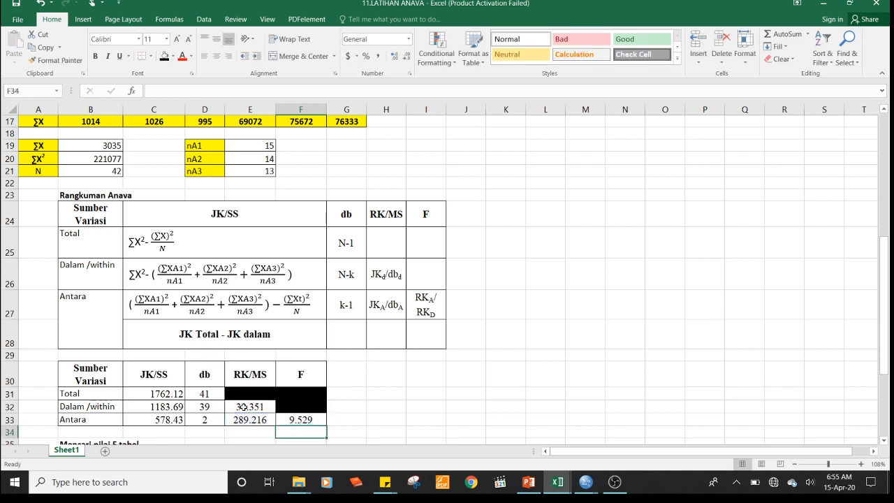
key("Up")
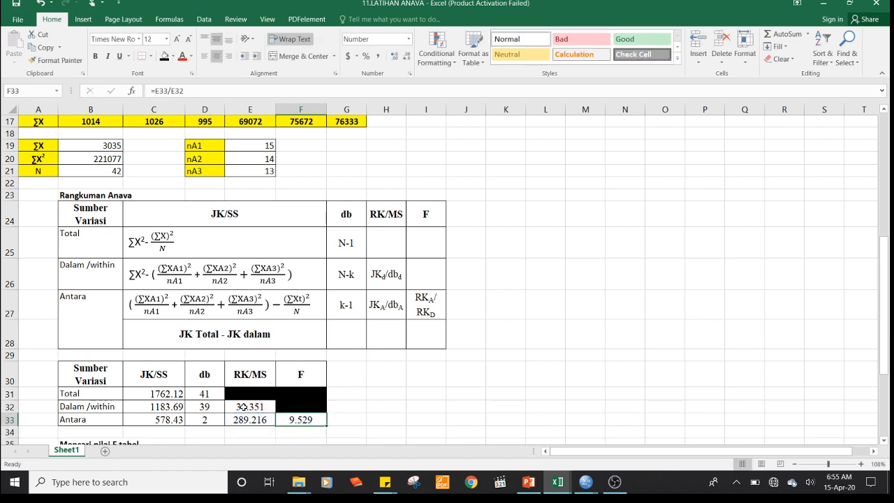
Calculate the F tabel 5% value in cell C36 with =FINV(0.05,D33,D32).
key("Down")
key("Down")
key("Left")
key("Left")
key("Left")
key("Left")
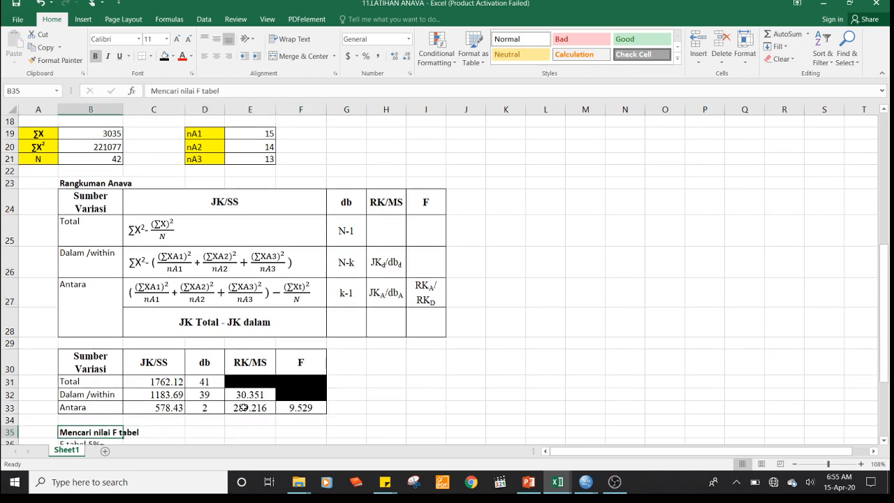
key("Down")
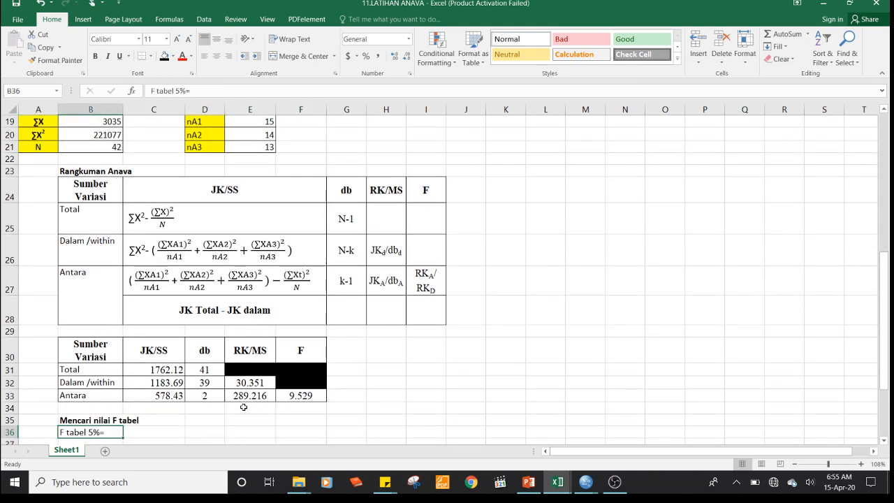
scroll(243, 406, "down", 1)
key("Right")
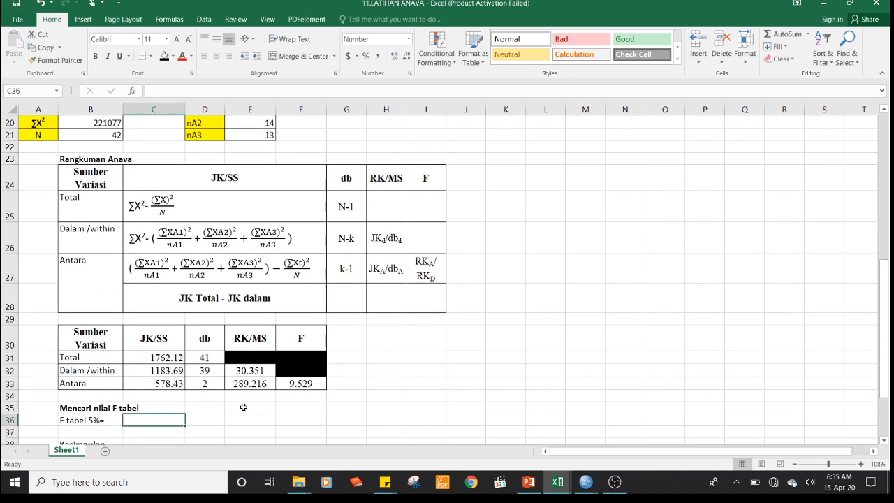
type("=")
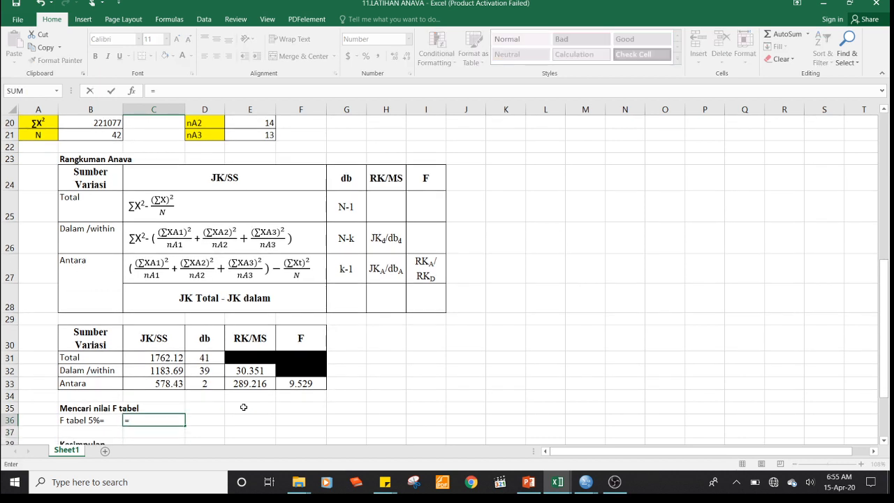
type("f")
key("BackSpace")
type("FINV")
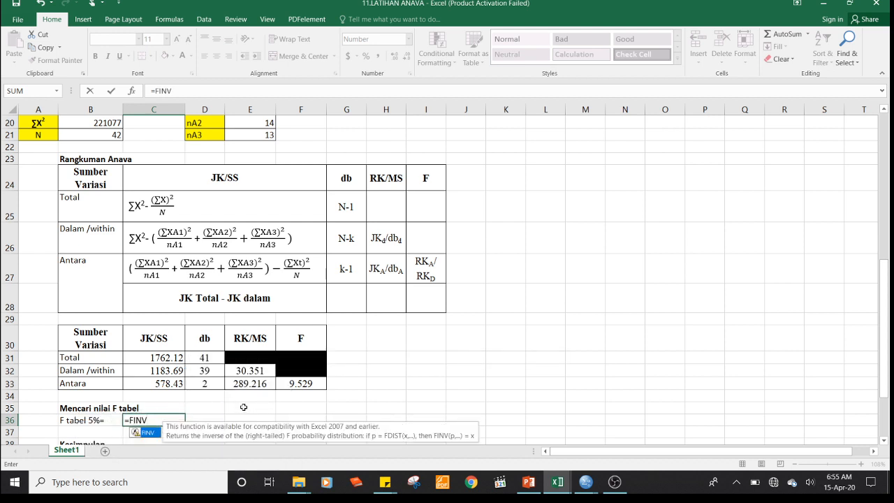
type("(")
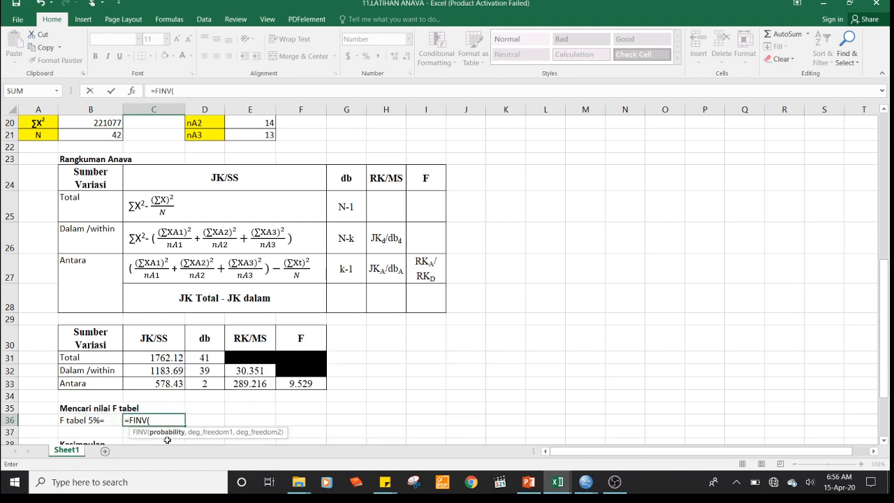
type("0.05,")
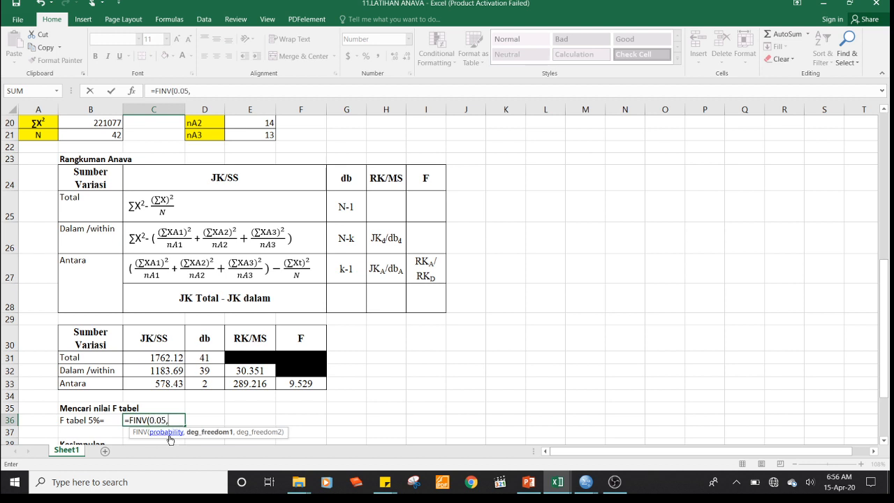
left_click(215, 383)
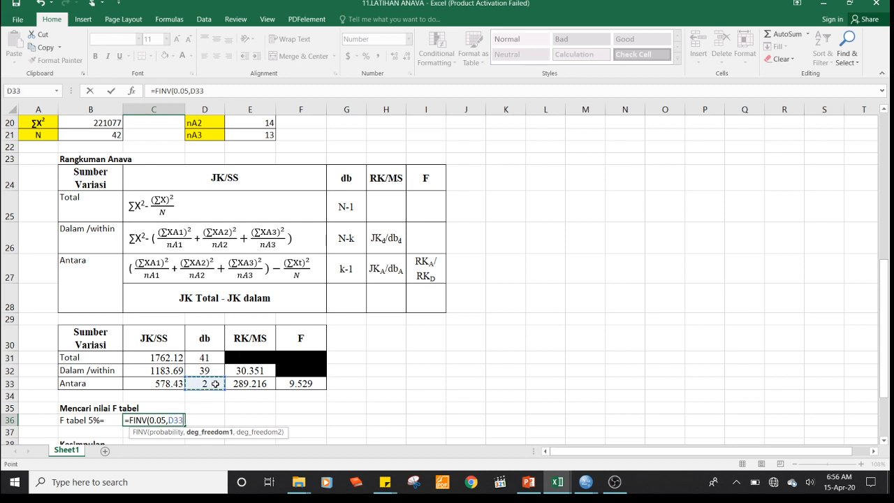
type(",")
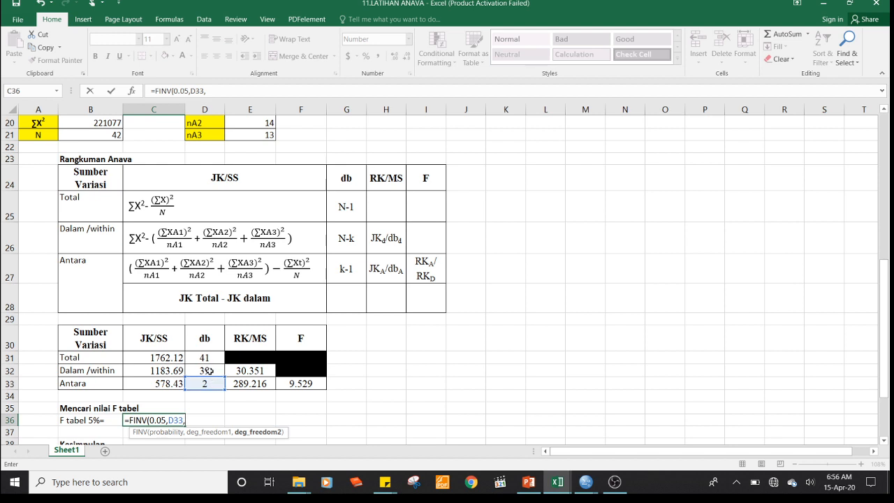
left_click(207, 371)
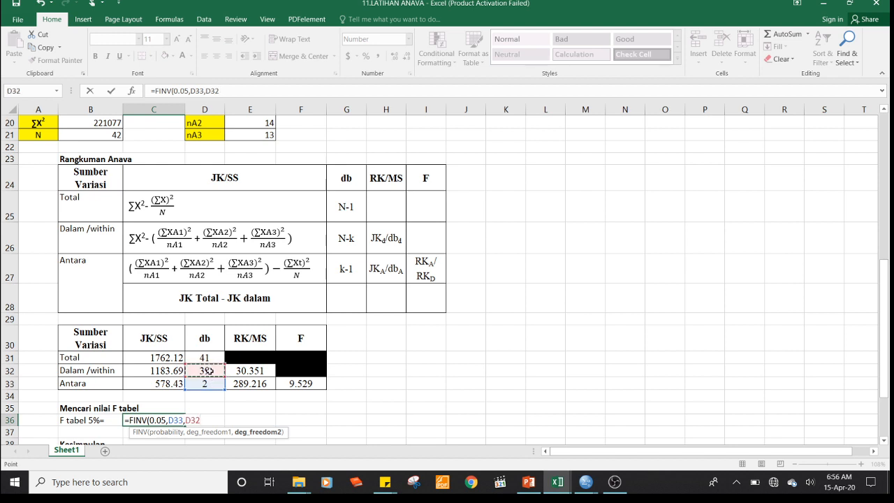
key("Return")
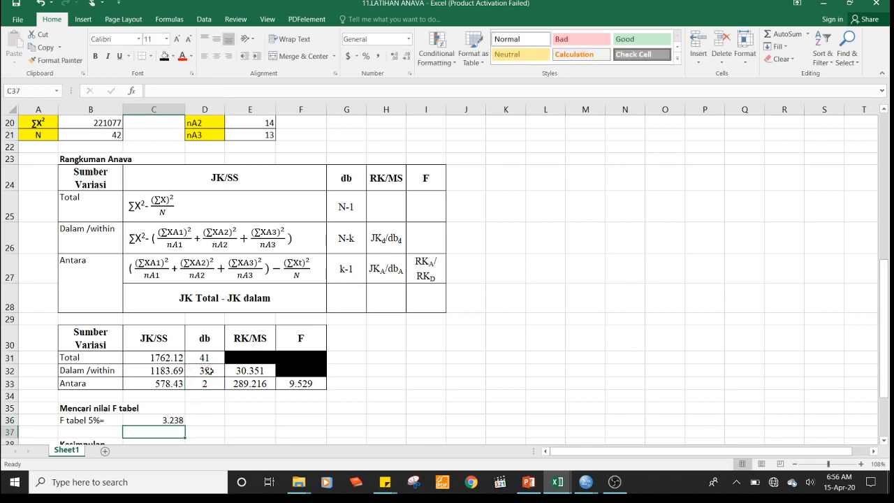
key("Up")
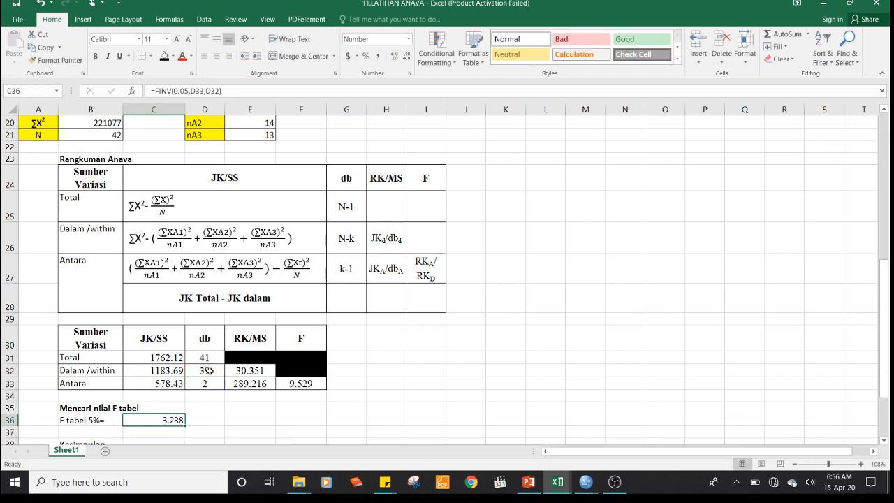
Make the Antara F value in F33 and the F tabel 5% value in C36 bold.
key("Down")
key("Down")
key("Down")
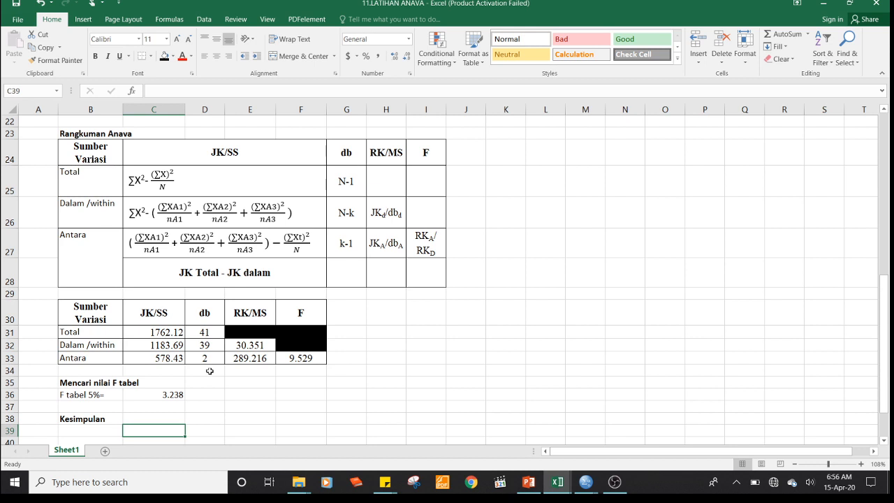
key("Left")
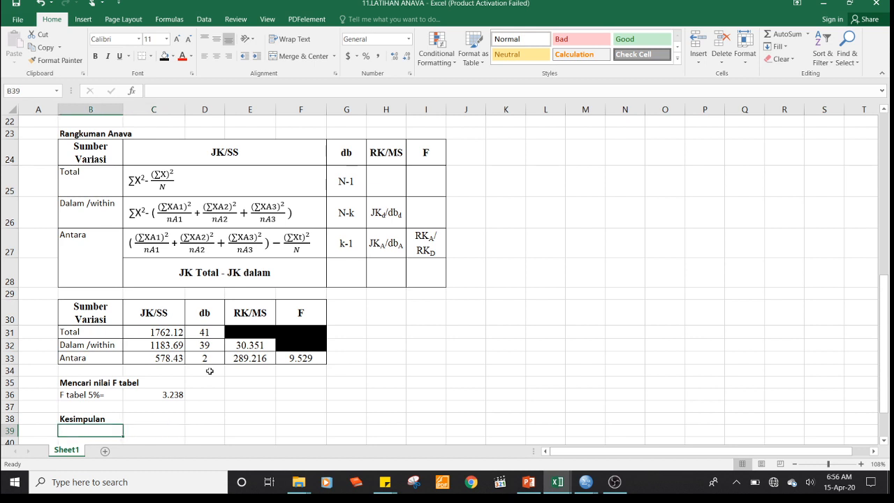
left_click(316, 359)
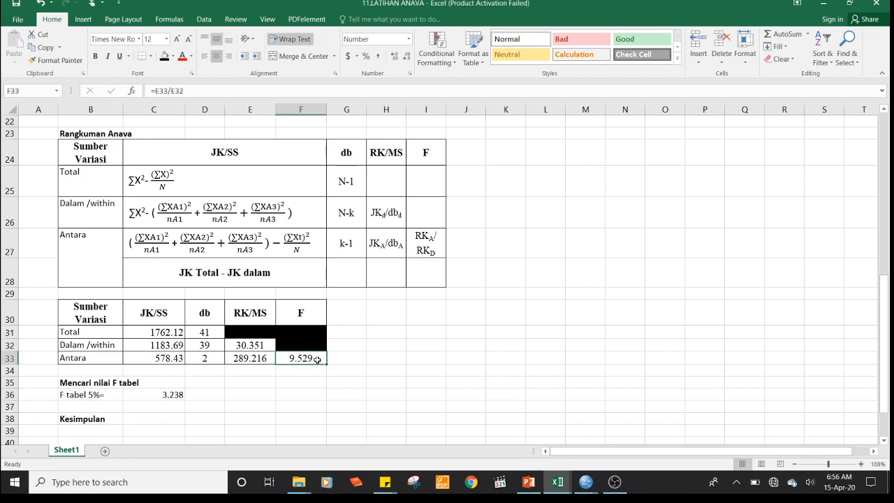
key("ctrl+b")
left_click(176, 396)
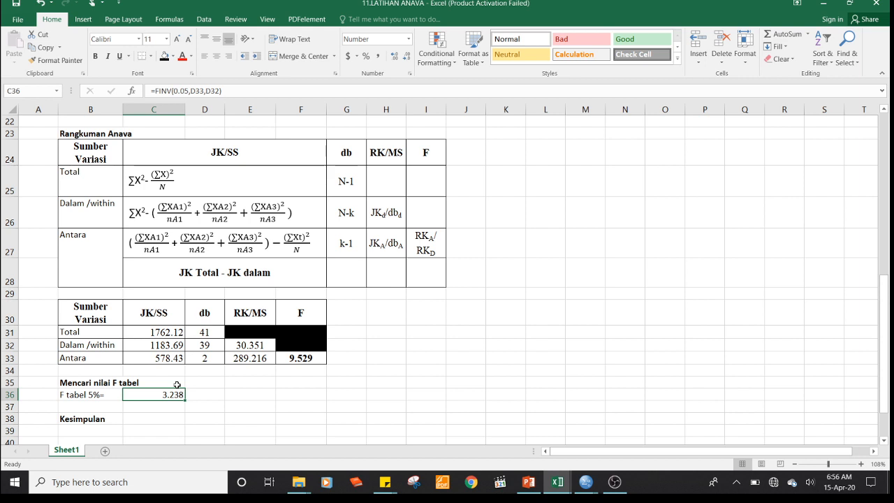
key("ctrl+b")
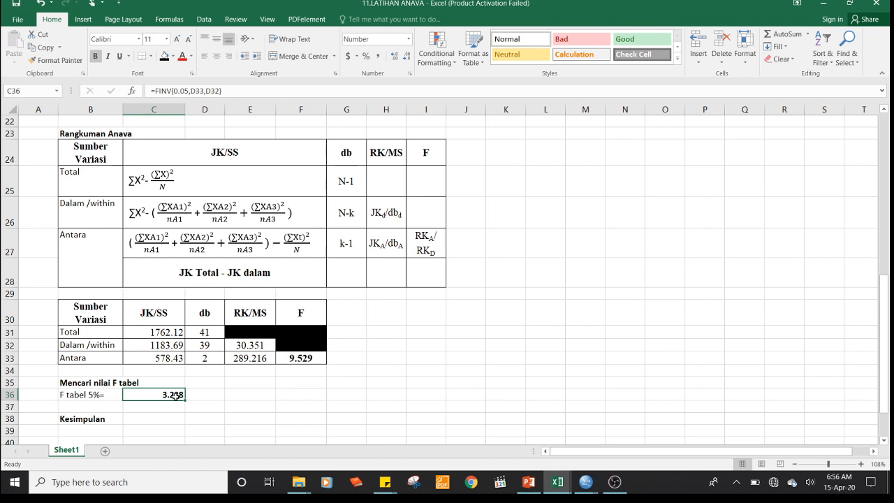
Enter "Nilai F hitung=9.529 > F tabel 5%=3.238 maka Ho ditola Ha diterima" in cell B39 under Kesimpulan.
left_click(96, 428)
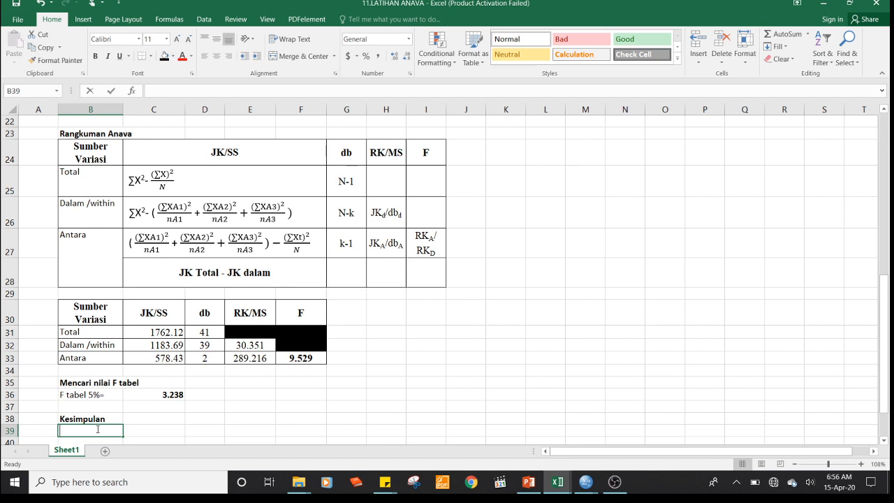
type("nILIA")
key("BackSpace")
key("BackSpace")
key("BackSpace")
key("BackSpace")
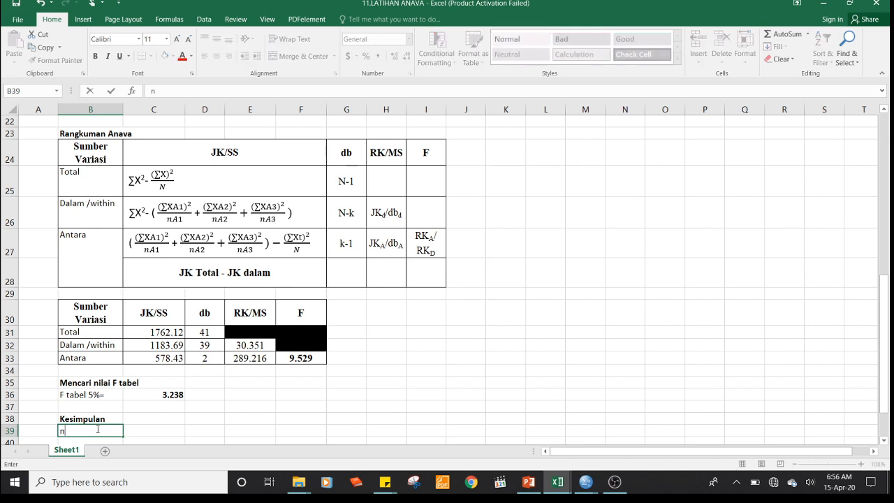
type("Nilai F hitung=")
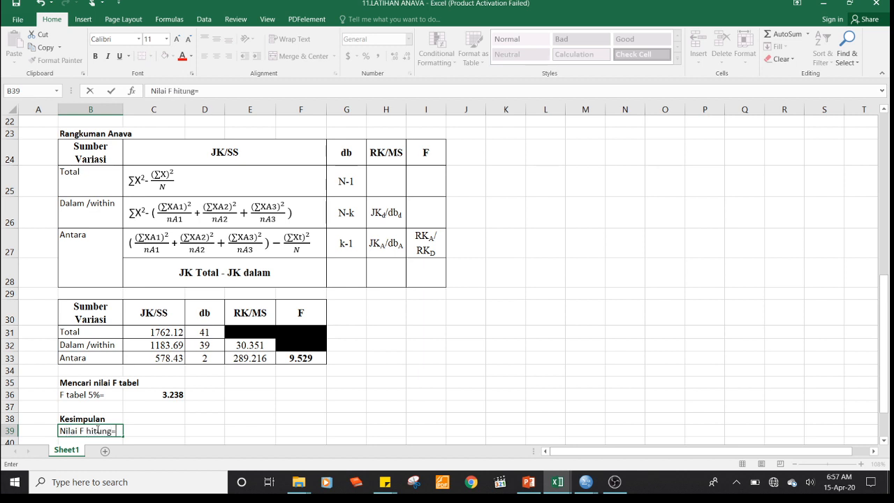
type("9.529 > F tab")
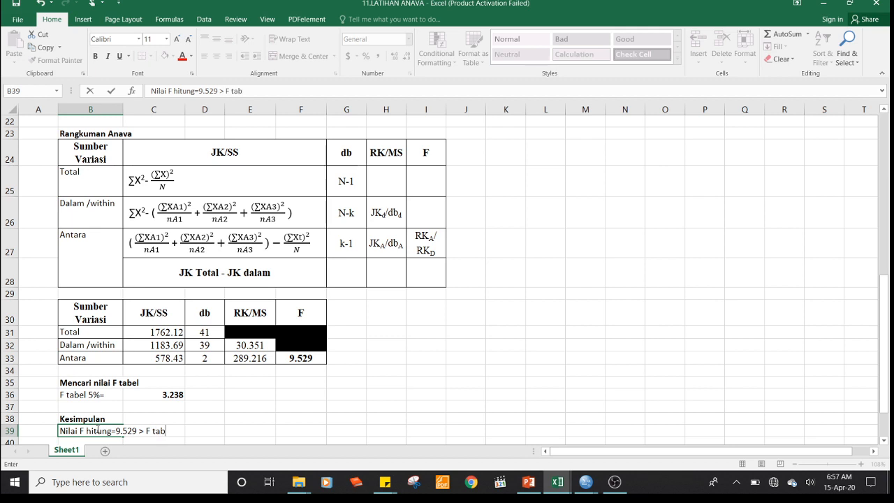
type("el 5%=3.238 maka H")
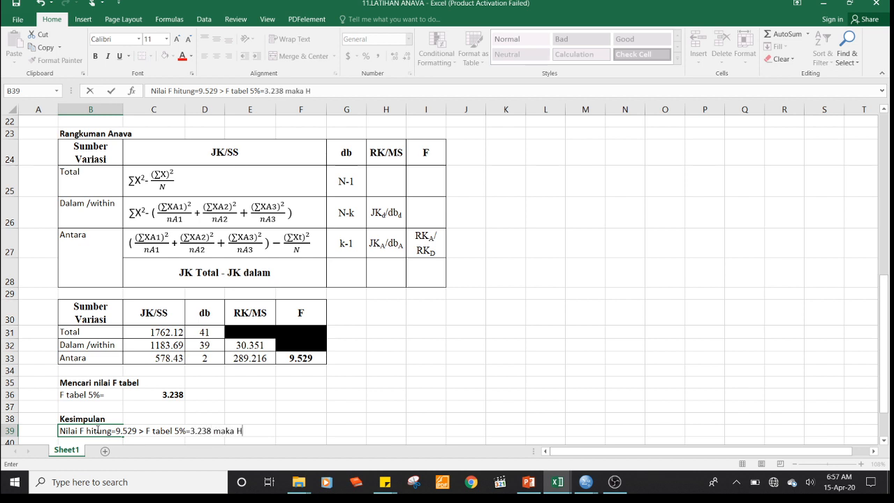
type("o ditola Ha")
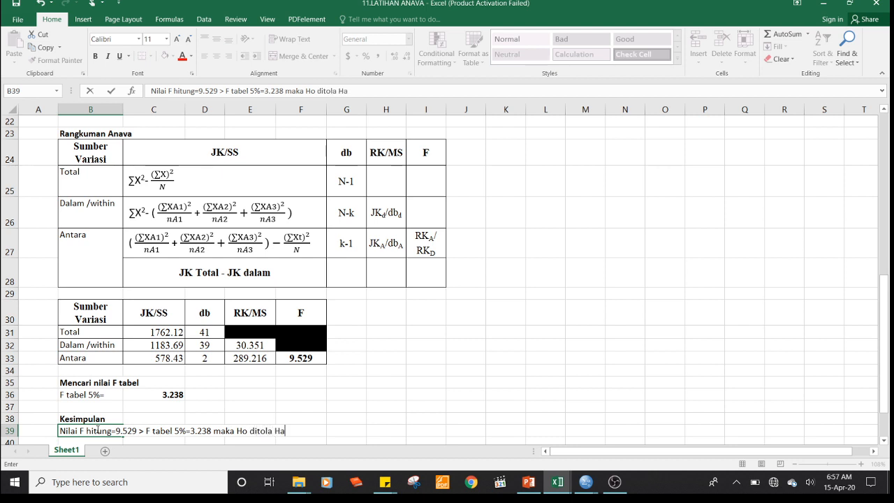
type(" diterima")
key("Return")
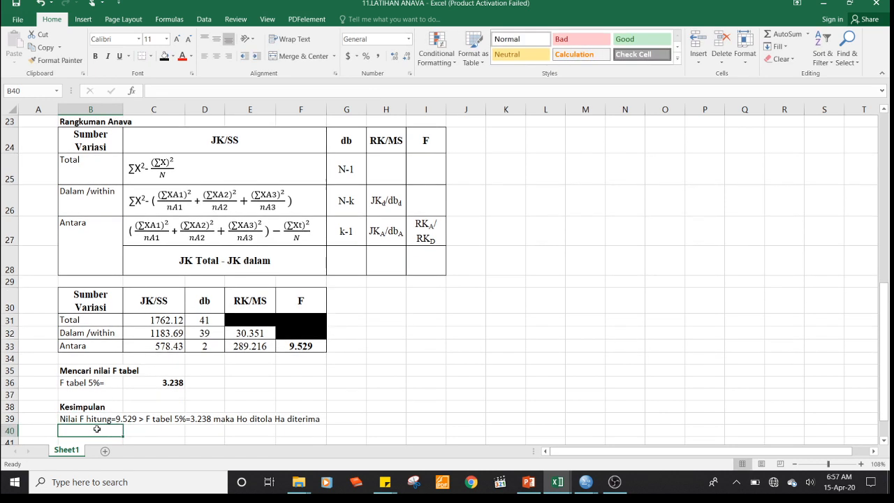
Enter "Ada perbedaan student engagement dalam mengikuti perkuliahan dilihat dari platform yang digunakan" in cell B40, with "student engagement" in italics.
type("Ada p")
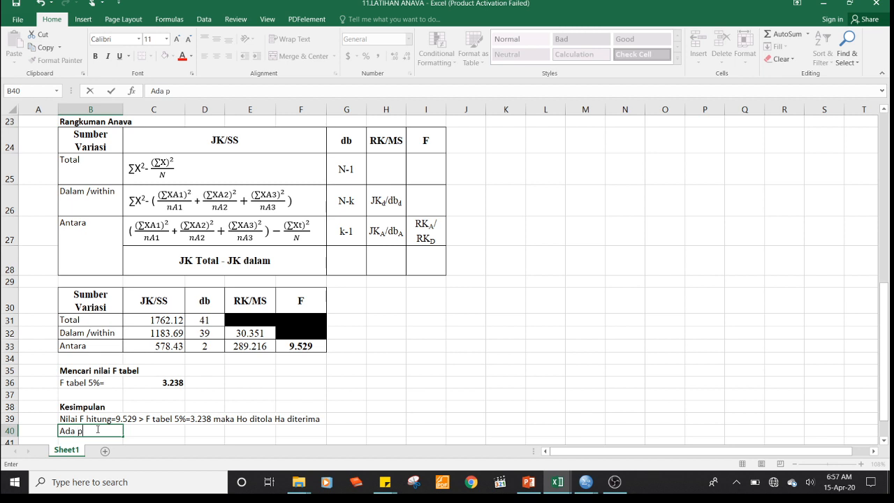
type("erbedaan")
key("ctrl+i")
type("studen")
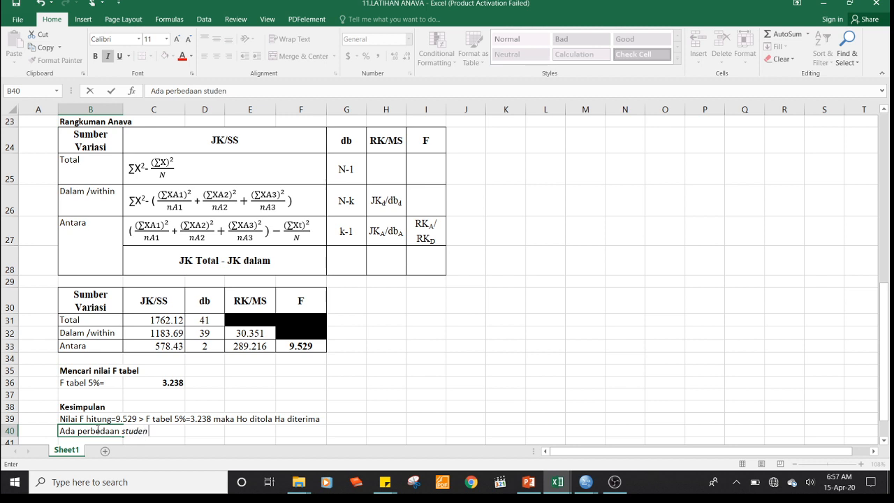
type("t engagement")
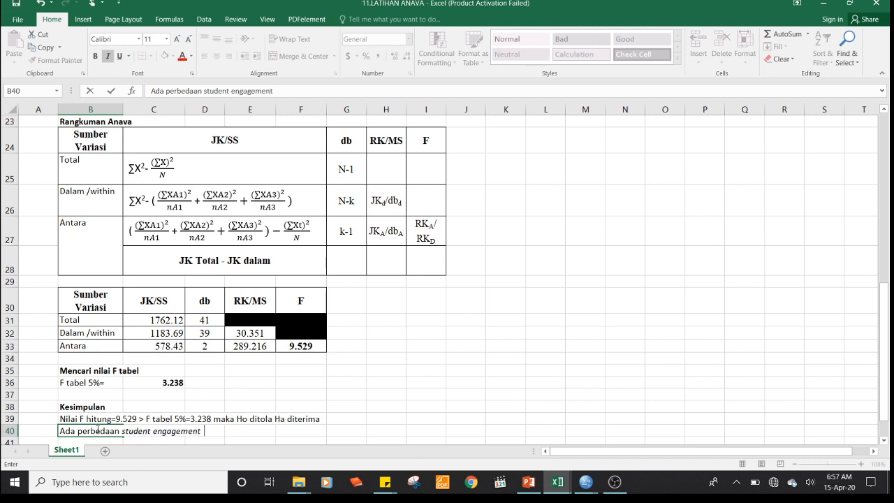
key("ctrl+i")
type("dalam mengikut")
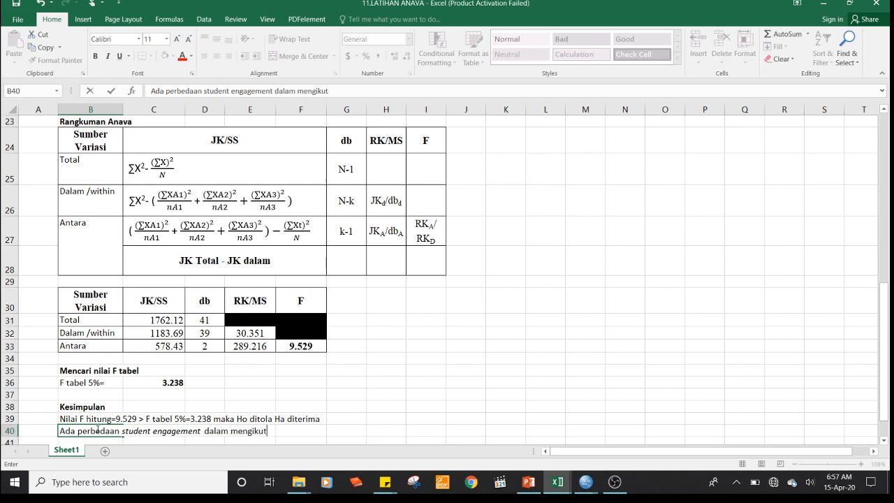
type("i perkuliahan dilihat")
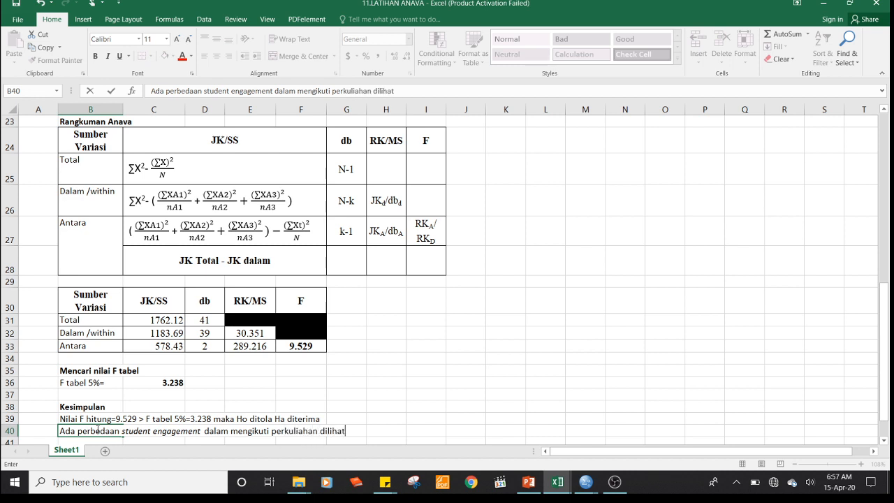
type(" dari platform y")
type("ang")
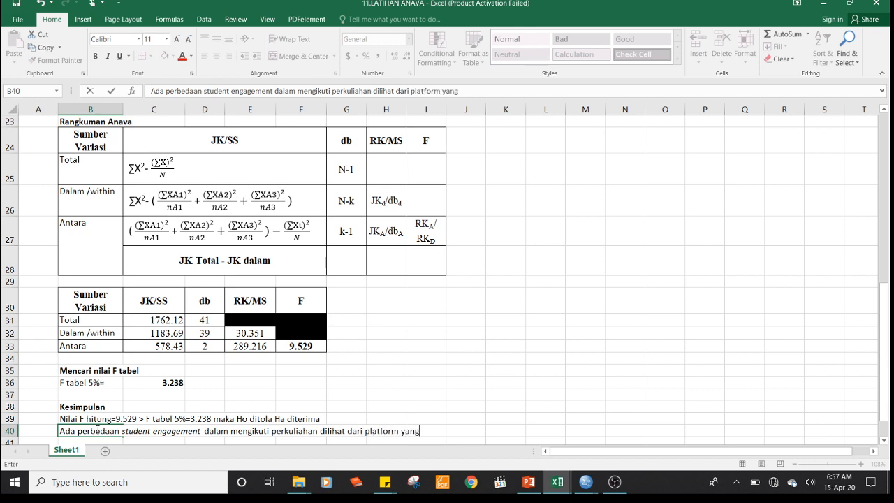
type(" digunakan")
key("Return")
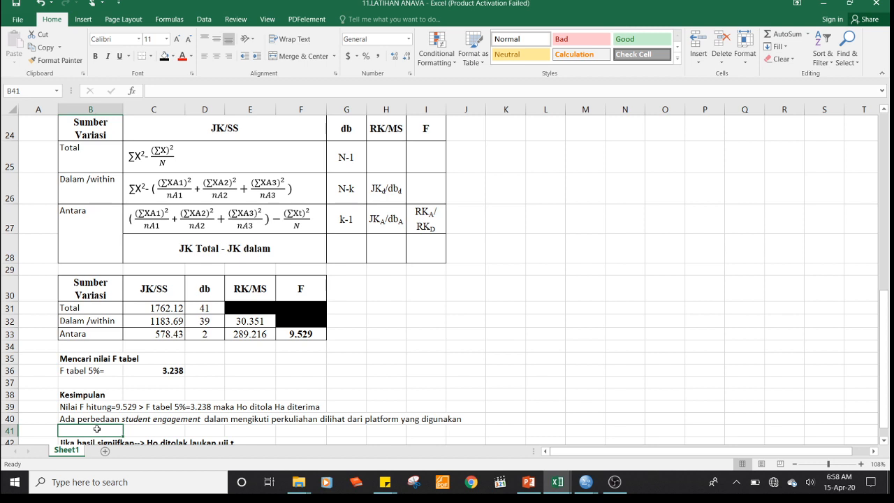
Correct the conclusion in cell B39 so its ending reads "maka Ho ditolak, Ha diterima".
key("Down")
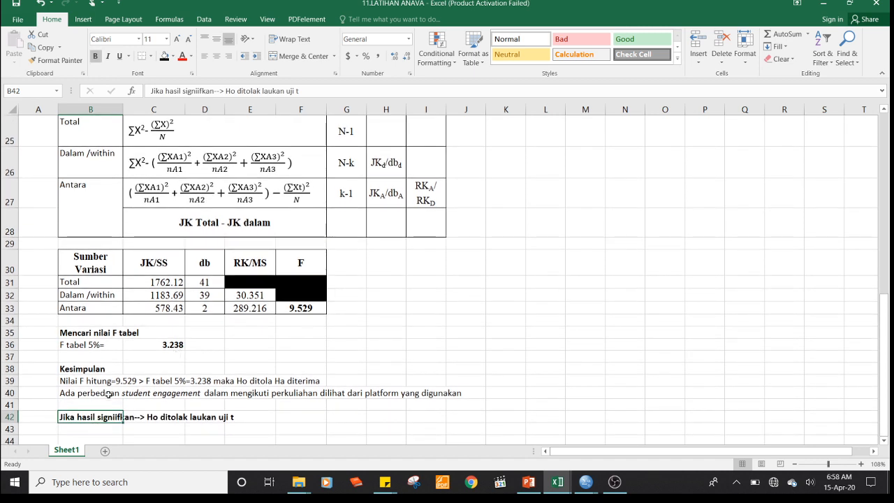
left_click(85, 382)
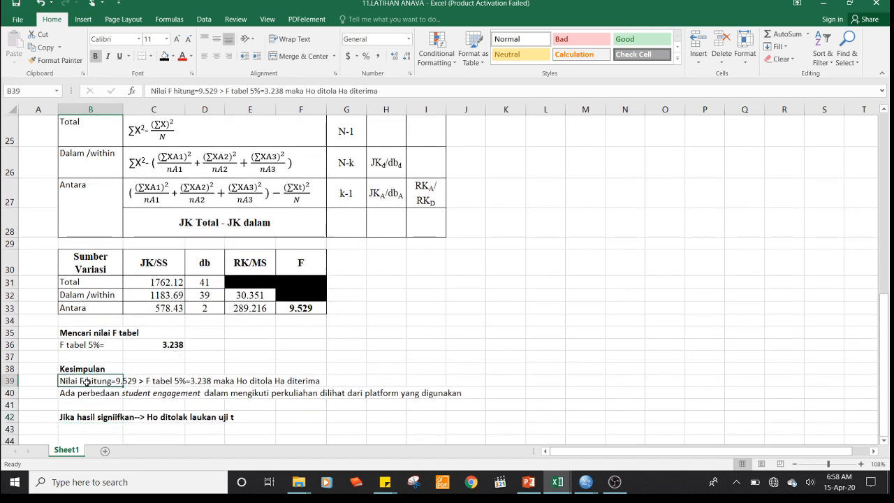
left_click(338, 92)
type(",")
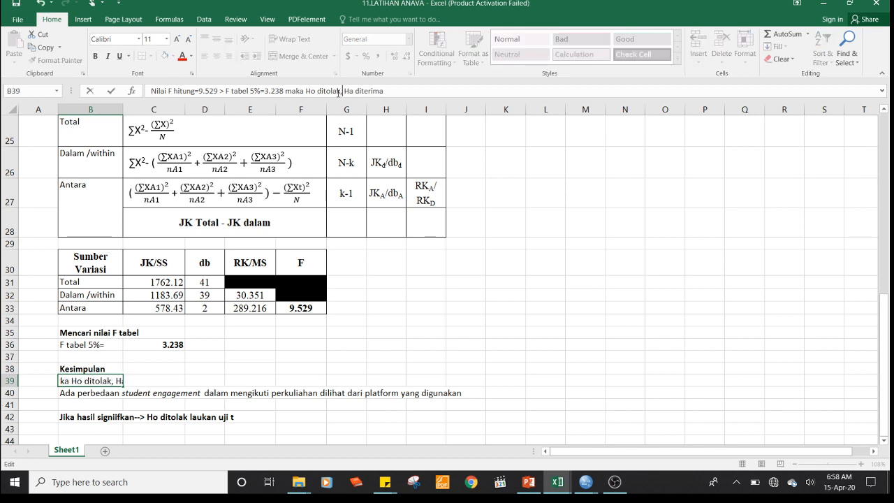
key("Return")
key("Down")
key("Down")
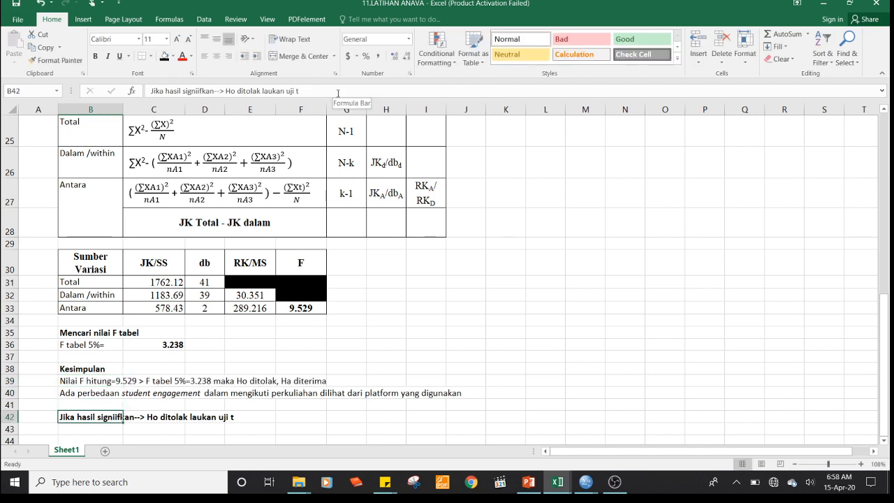
Edit the note in cell B42 to read "Jika hasil signifkan--> Ho ditolak lakukan uji t".
key("Right")
key("Right")
key("Left")
key("Left")
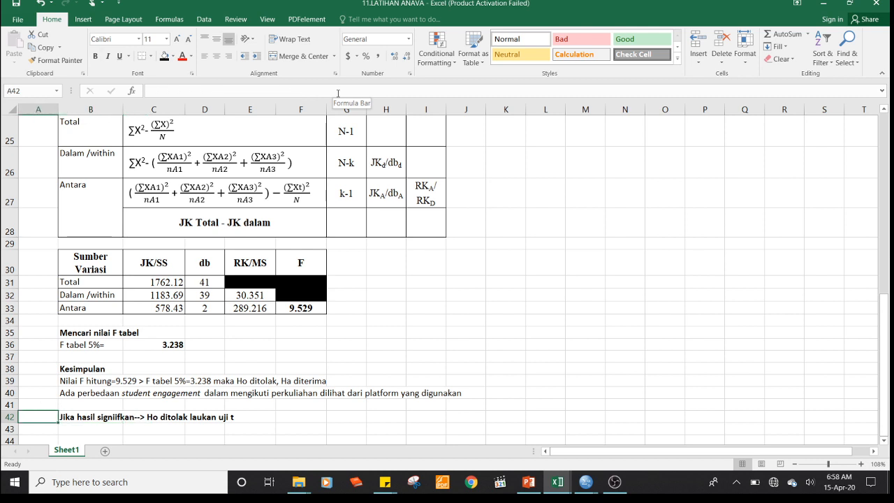
left_click(263, 92)
type("a")
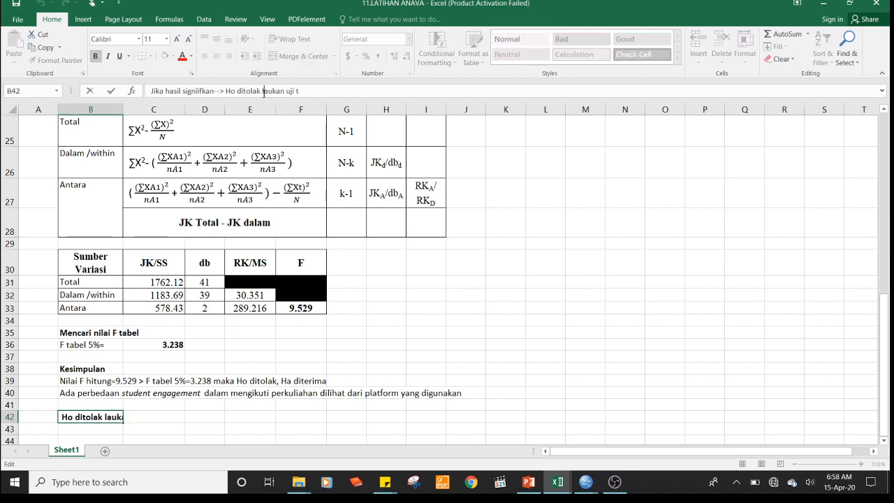
key("Return")
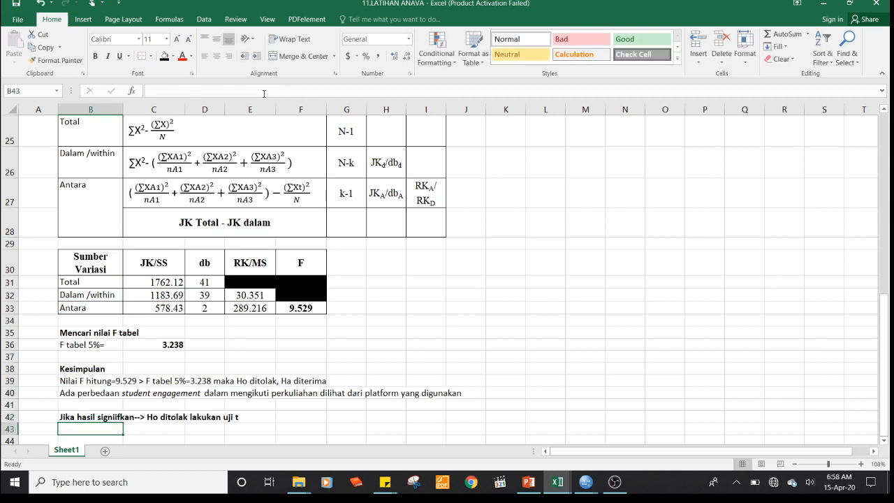
key("Up")
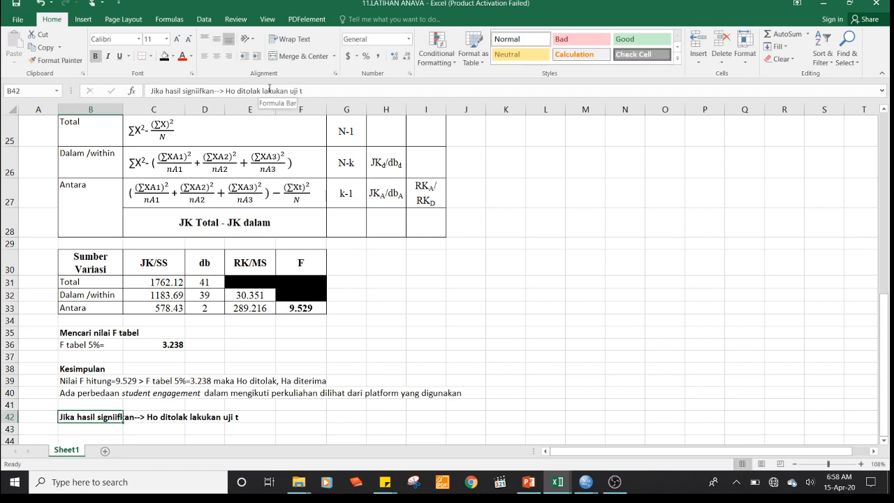
left_click(196, 91)
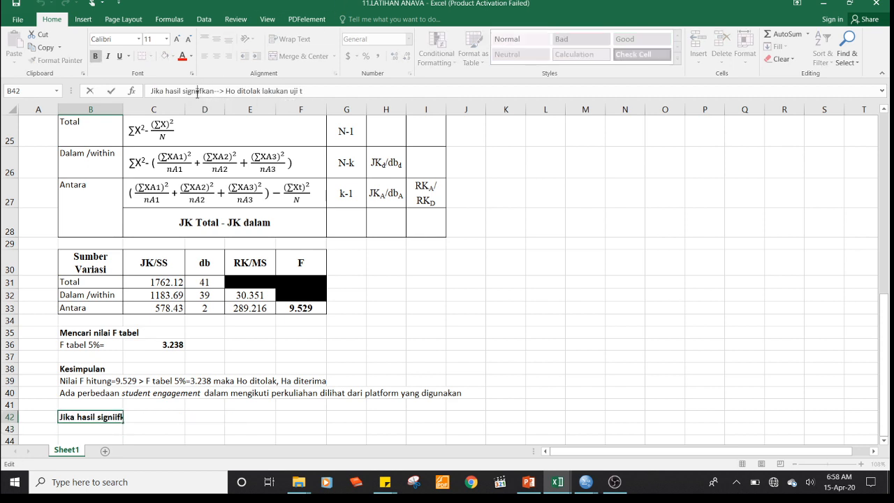
key("BackSpace")
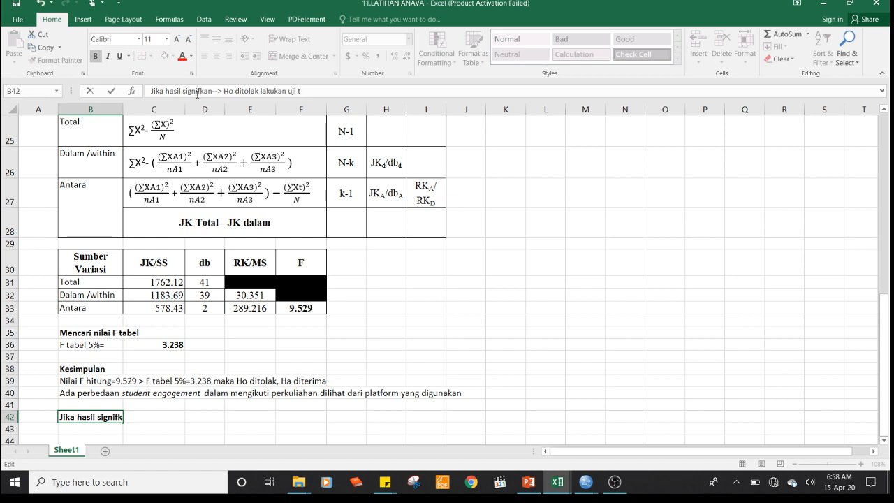
key("Return")
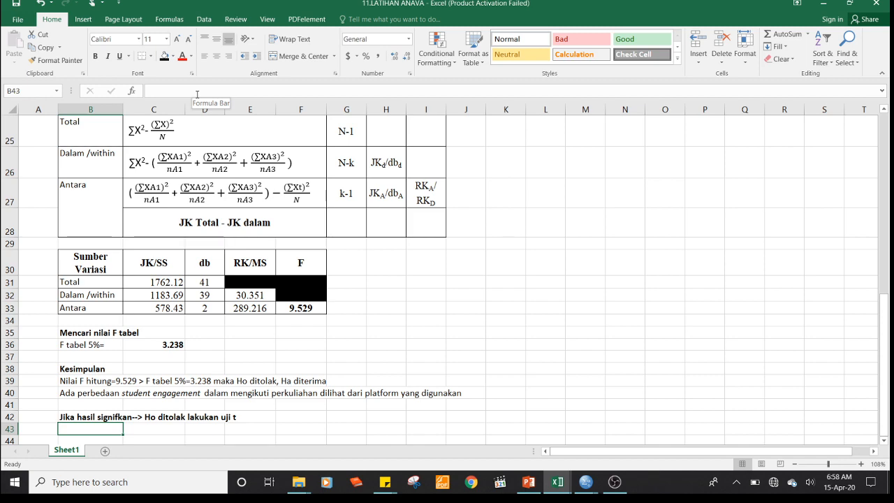
scroll(197, 94, "up", 6)
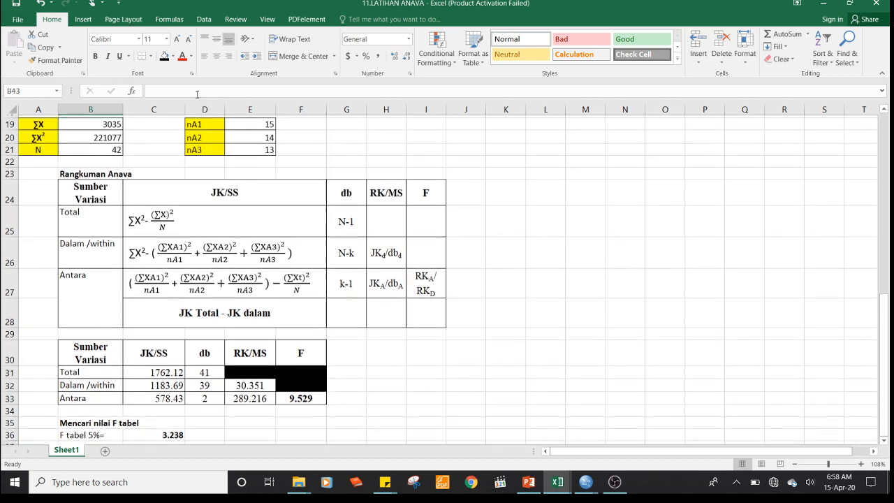
scroll(197, 95, "up", 2)
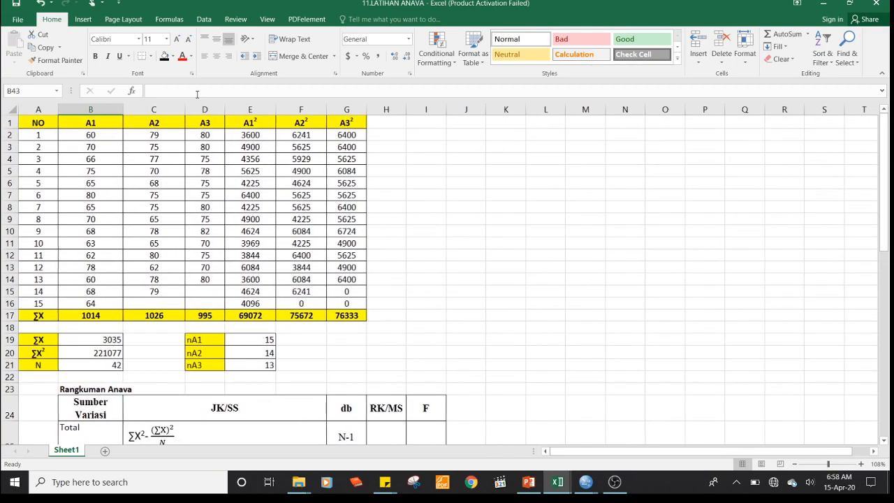
scroll(197, 94, "down", 7)
scroll(197, 94, "down", 1)
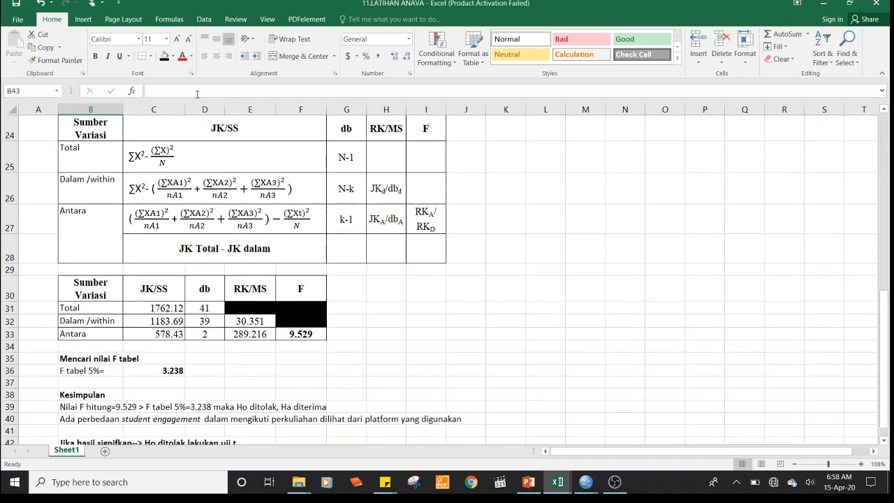